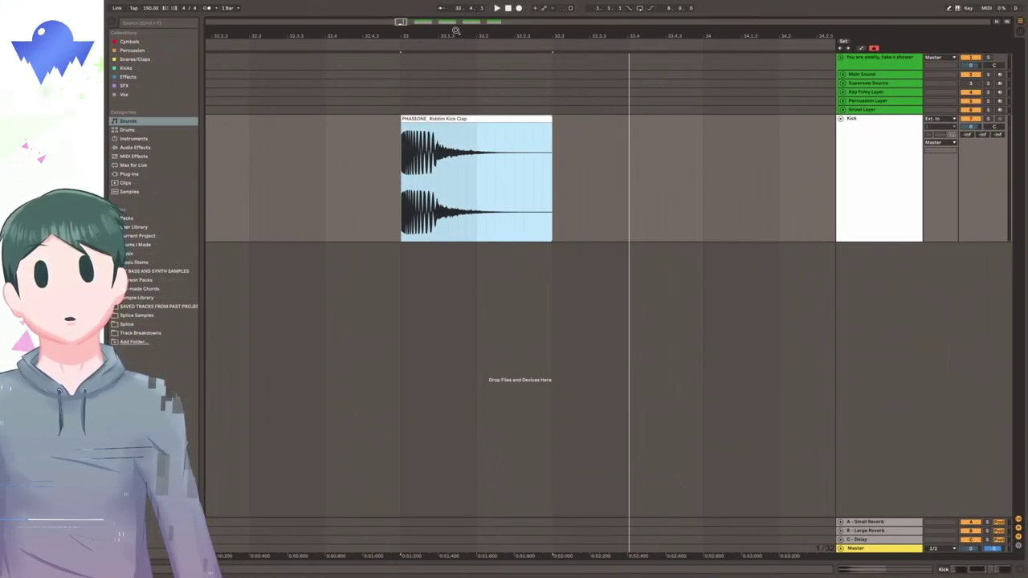
Play back the PHASEONE_Riddim Kick Clap clip on the Kick track from bar 33.
drag(454, 32, 481, 50)
key(space)
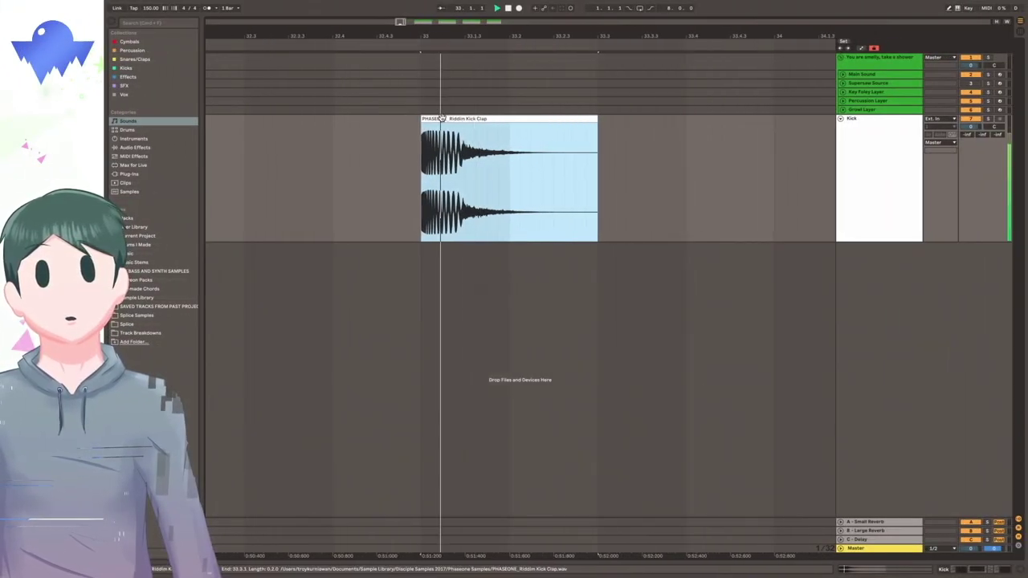
scroll(520, 297, left, 2)
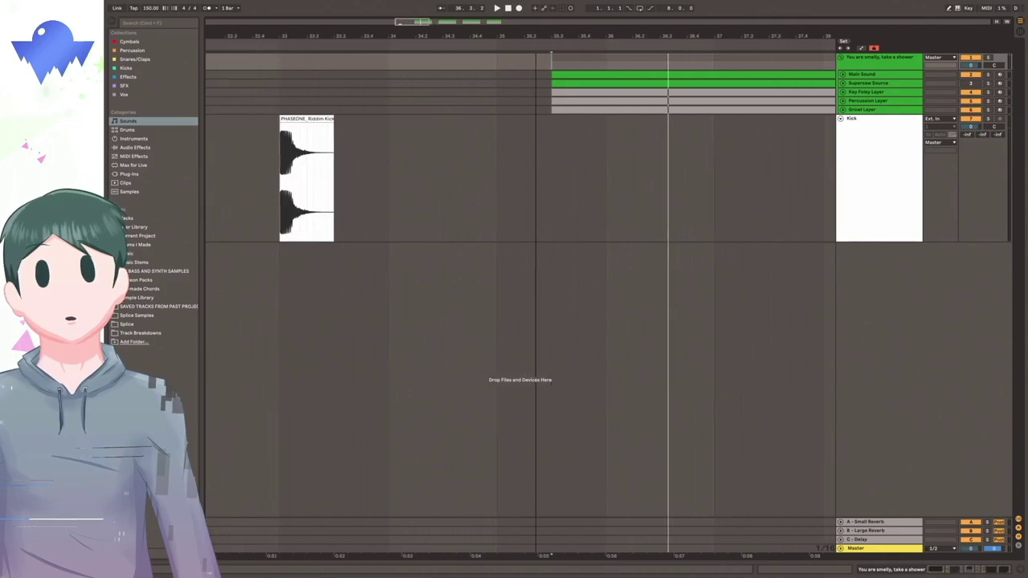
Solo the Main Sound track and play its first clip from bar 35.3 with the full effects chain active.
scroll(520, 298, right, 3)
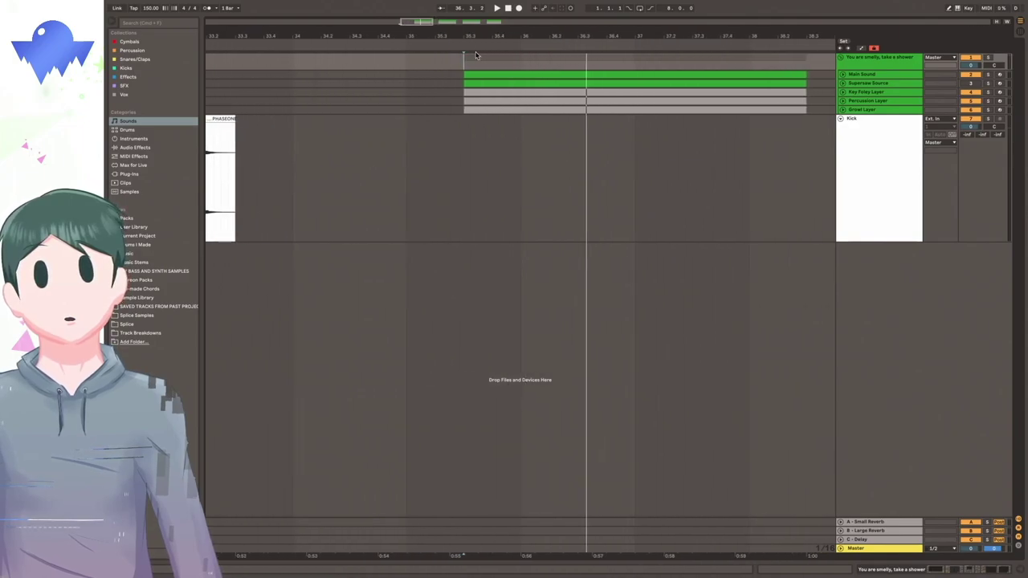
drag(486, 37, 384, 80)
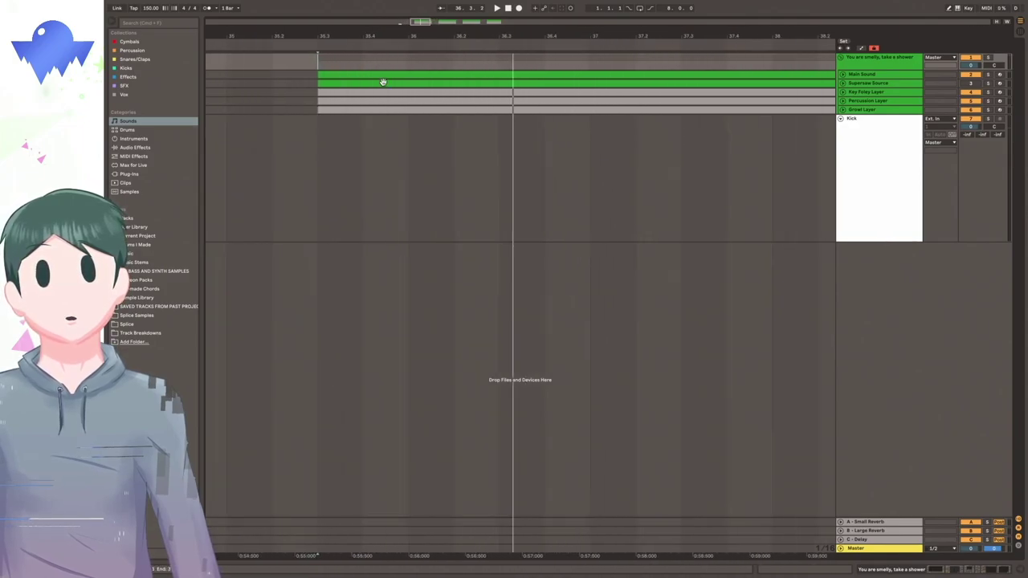
click(348, 73)
key(space)
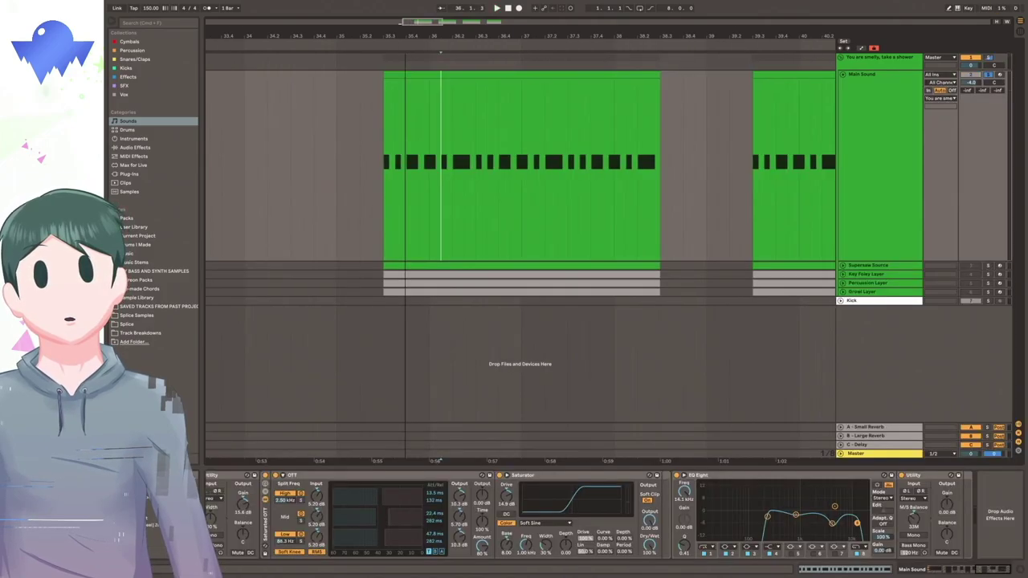
drag(403, 33, 403, 36)
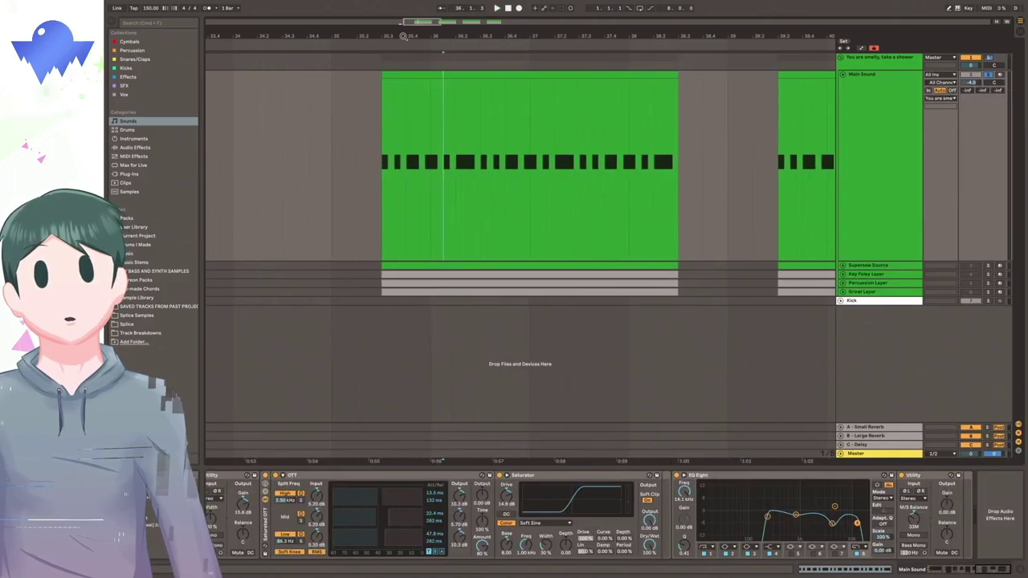
click(386, 123)
key(space)
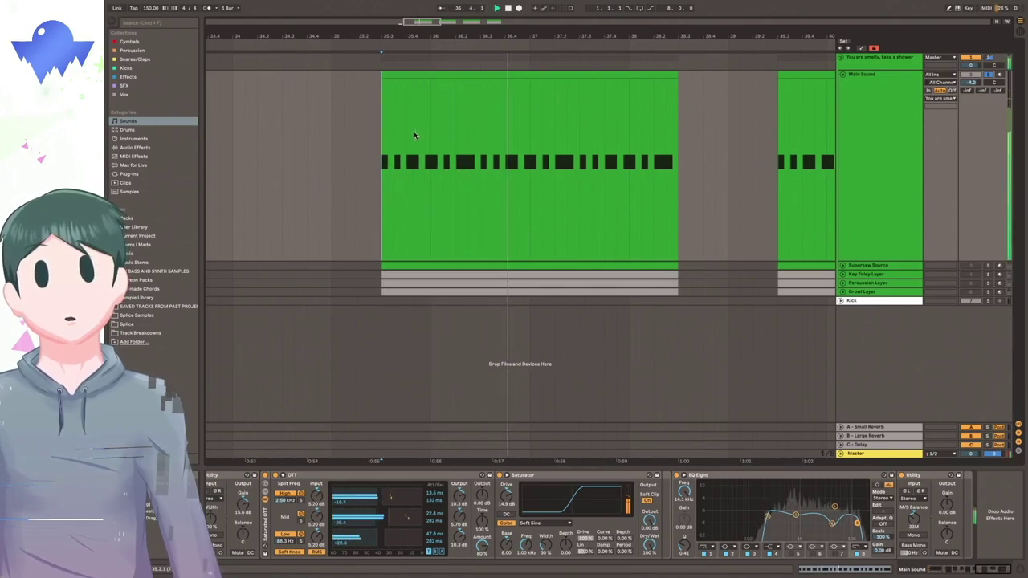
key(space)
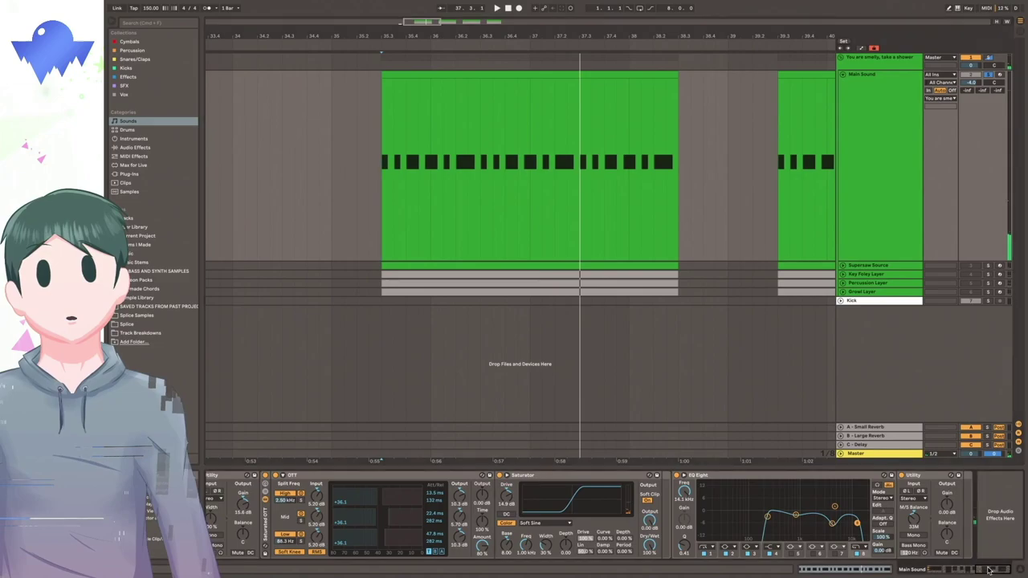
Turn off the audio effects in the Main Sound track's device chain, including EQ Eight, Utility, Erosion and Auto Filter.
drag(992, 573, 868, 551)
scroll(869, 551, right, 5)
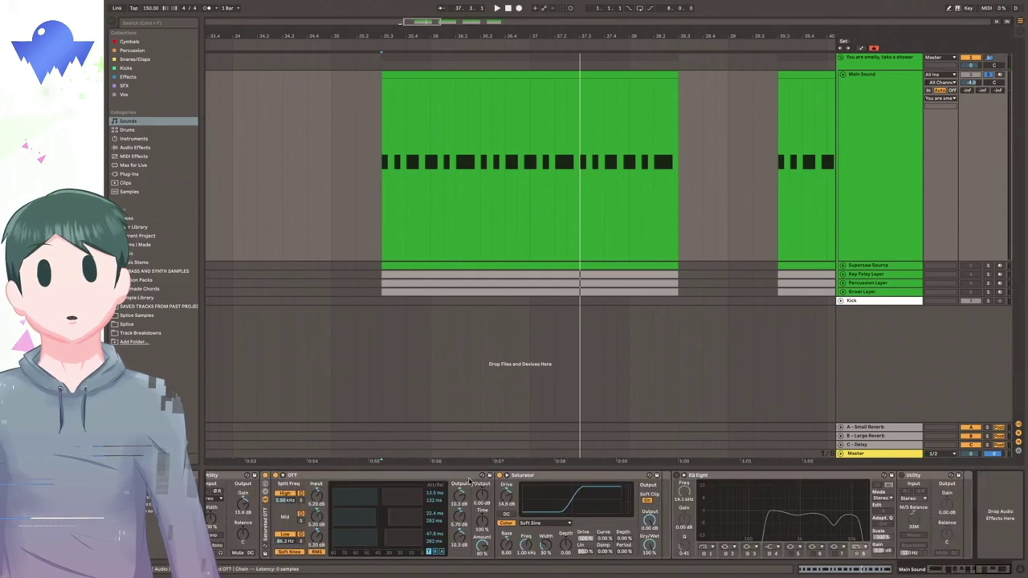
scroll(776, 528, right, 5)
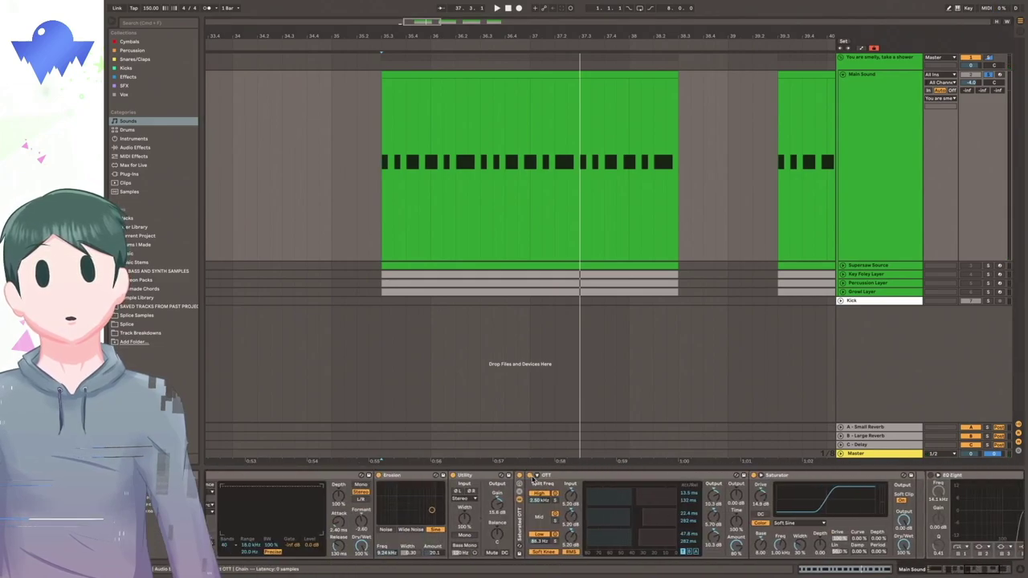
scroll(776, 526, left, 5)
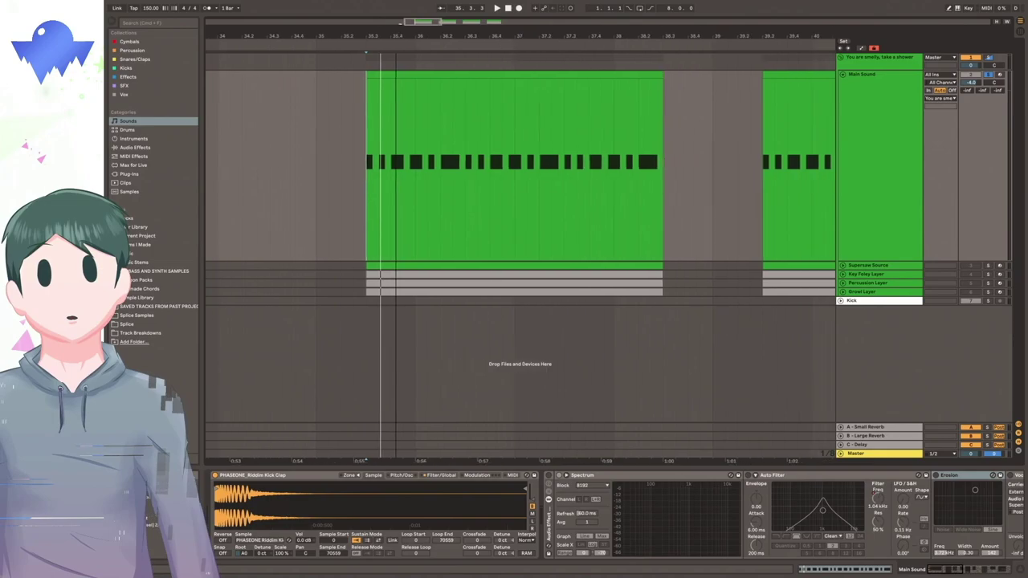
Play the Main Sound clip from bar 35.3 with its effects bypassed to hear the raw kick sample.
scroll(372, 112, down, 2)
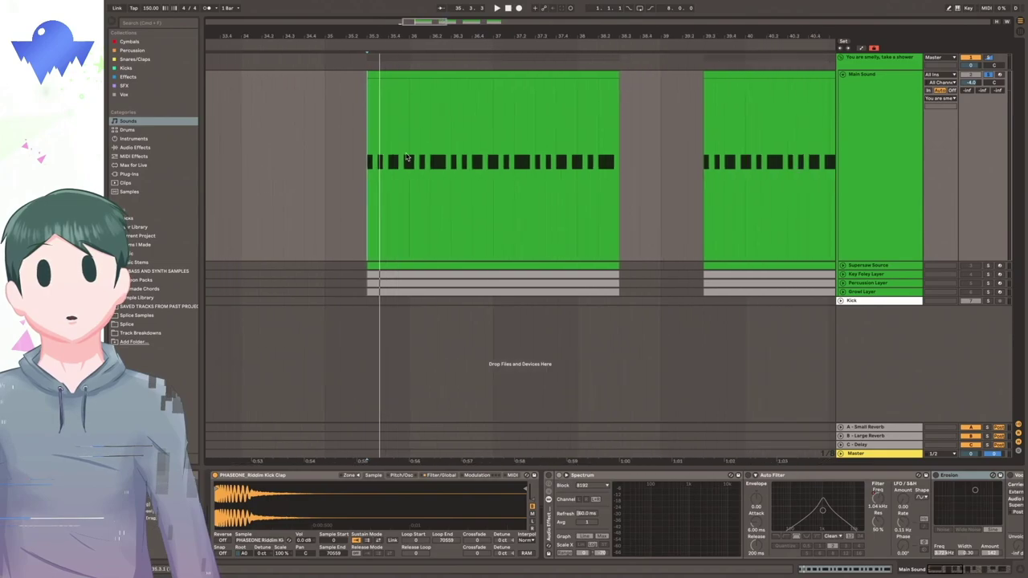
scroll(385, 109, up, 4)
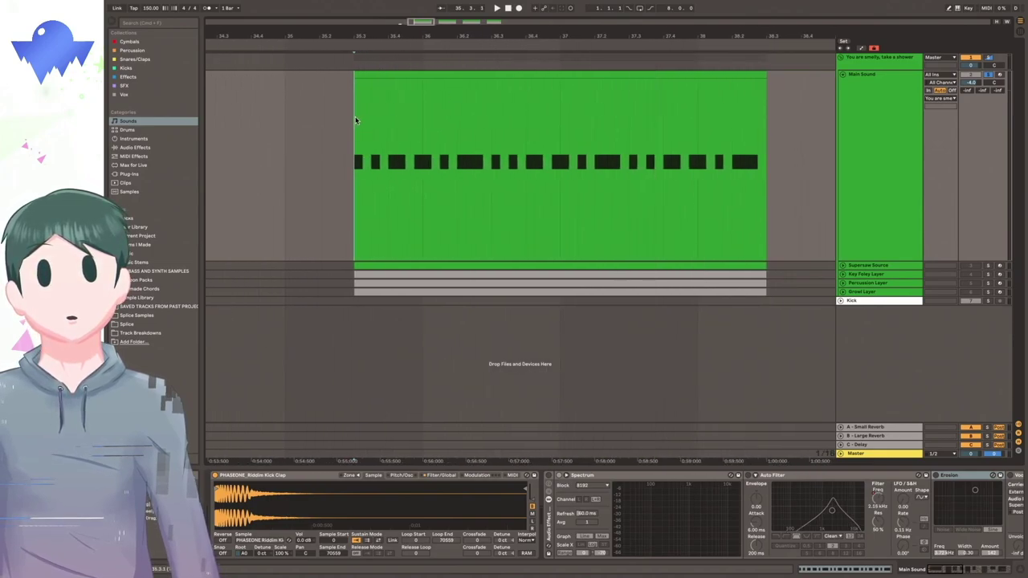
key(space)
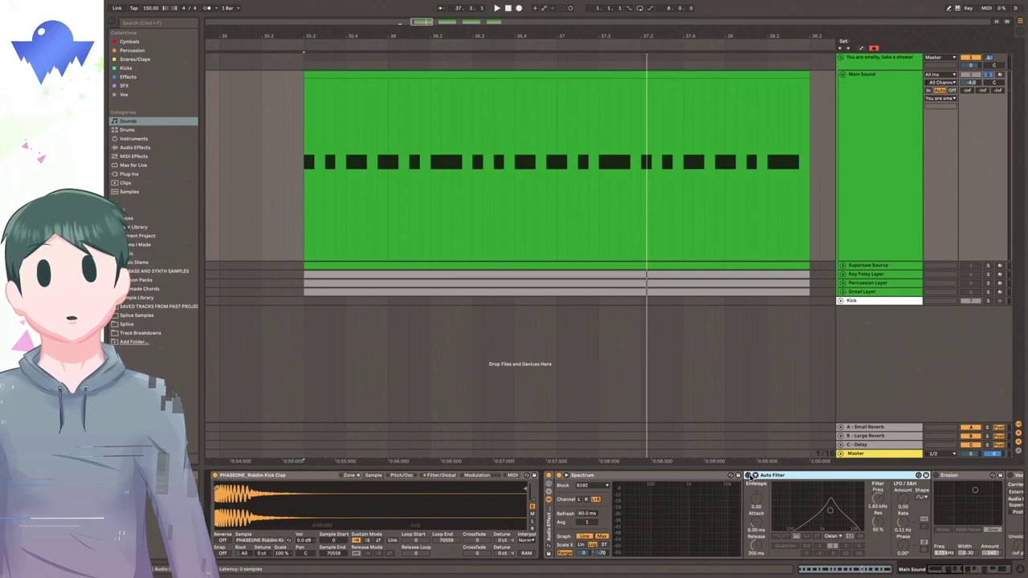
Turn on Main Sound's Auto Filter, show its frequency automation and play the clip from bar 35.3.
drag(945, 569, 954, 569)
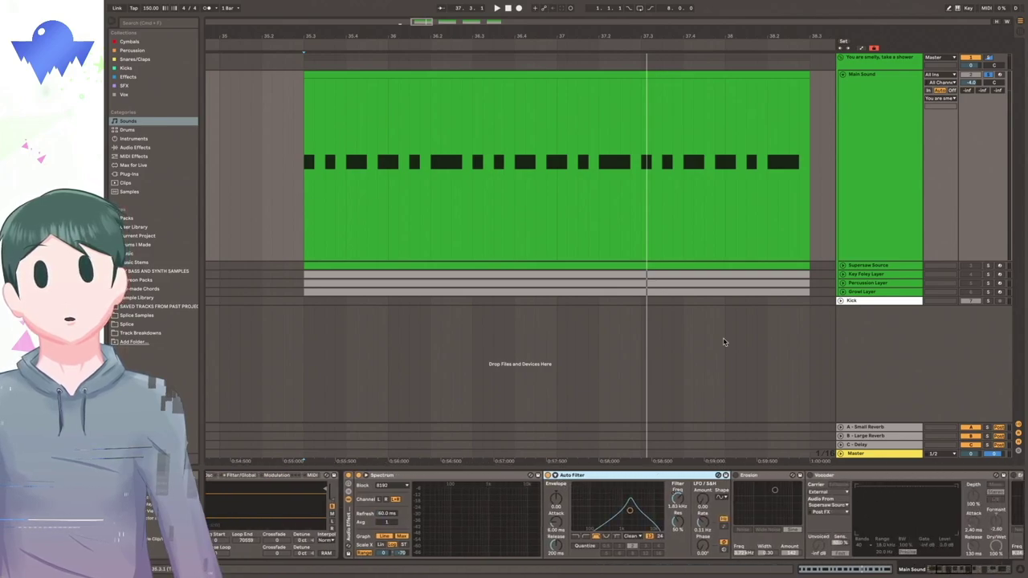
click(527, 181)
key(a)
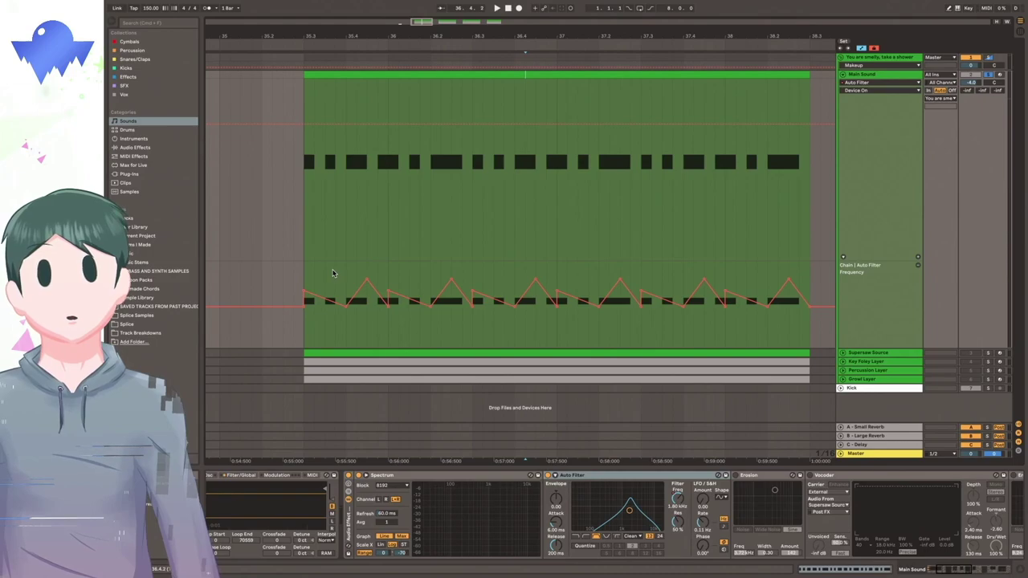
key(space)
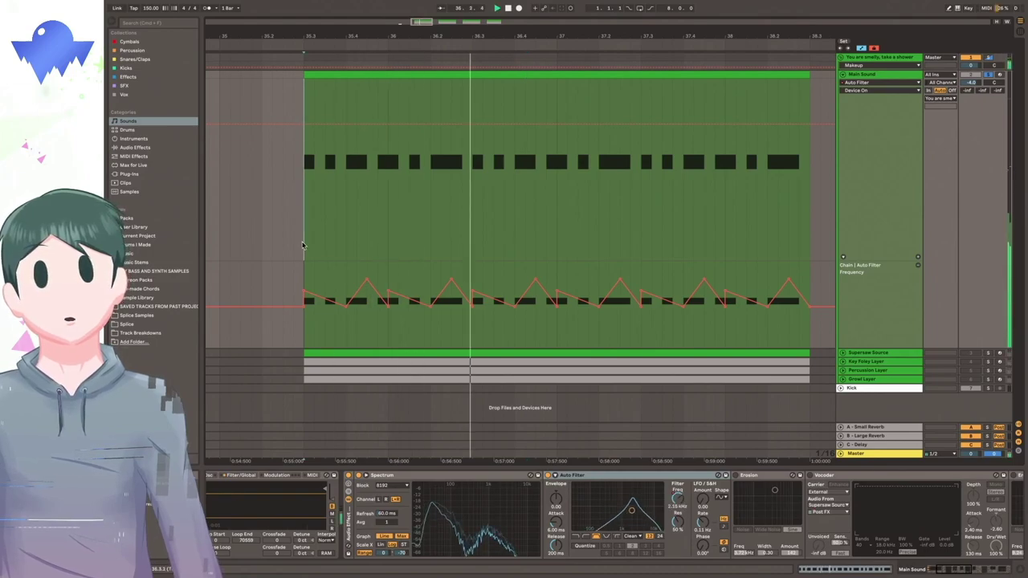
Turn on the first Erosion and the Vocoder in Main Sound's effects chain, playing the clip between them to hear the Erosion.
click(735, 475)
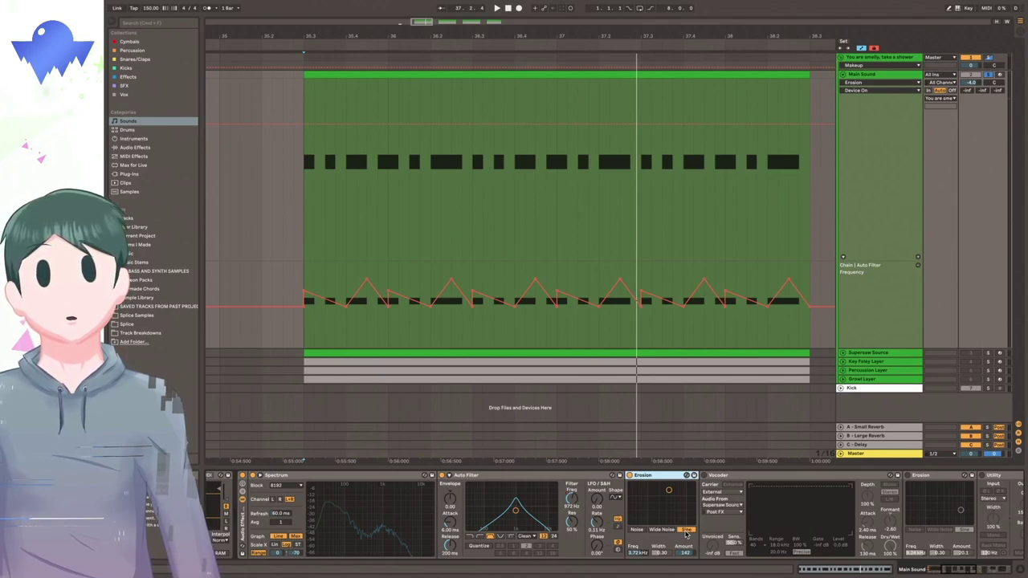
key(space)
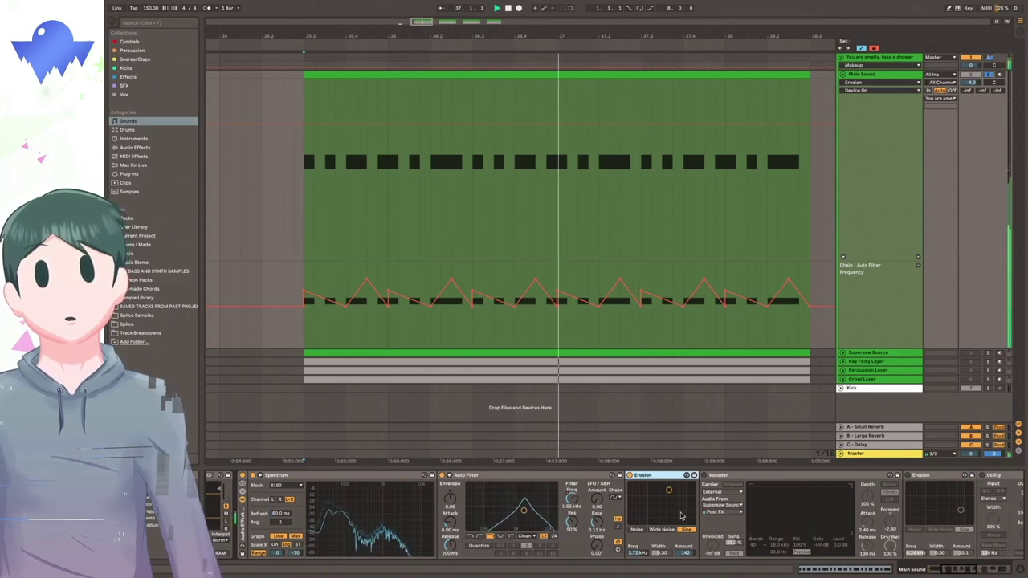
click(737, 476)
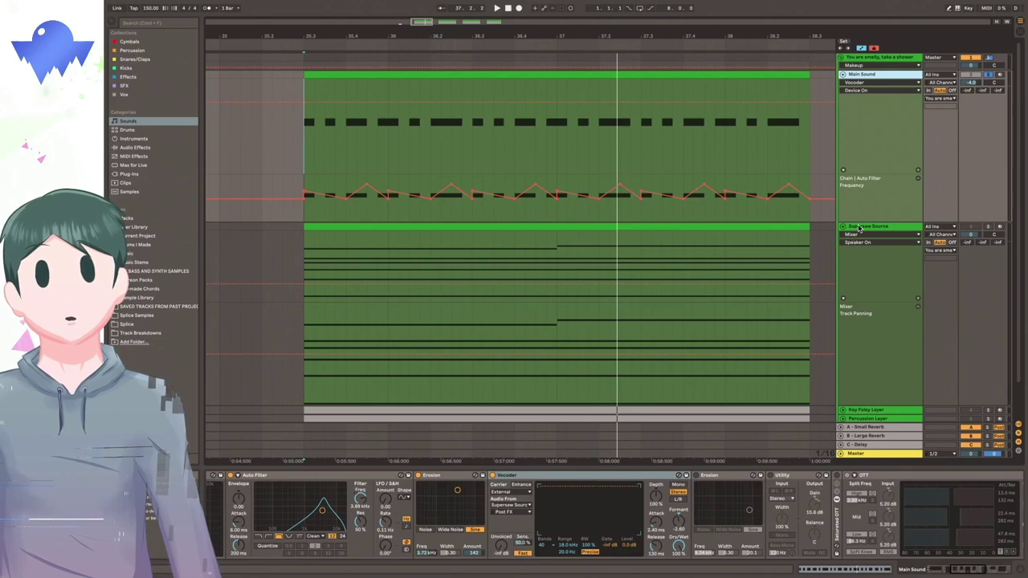
Select the Supersaw Source track and view the oscillator settings of its Serum preset [SUPERSAW] Best.
click(723, 261)
scroll(707, 269, down, 1)
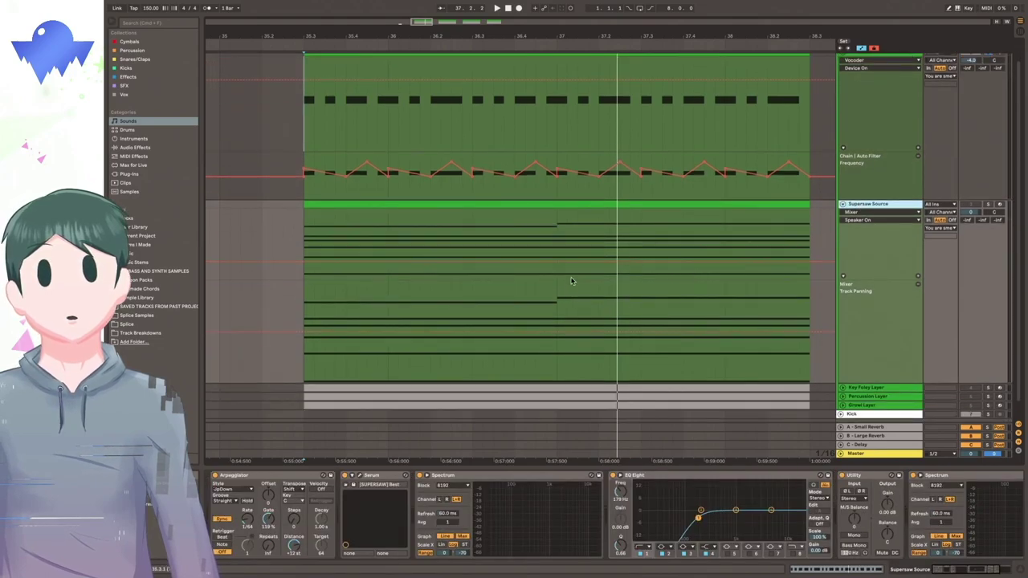
scroll(635, 229, down, 3)
drag(446, 31, 425, 32)
drag(553, 60, 503, 72)
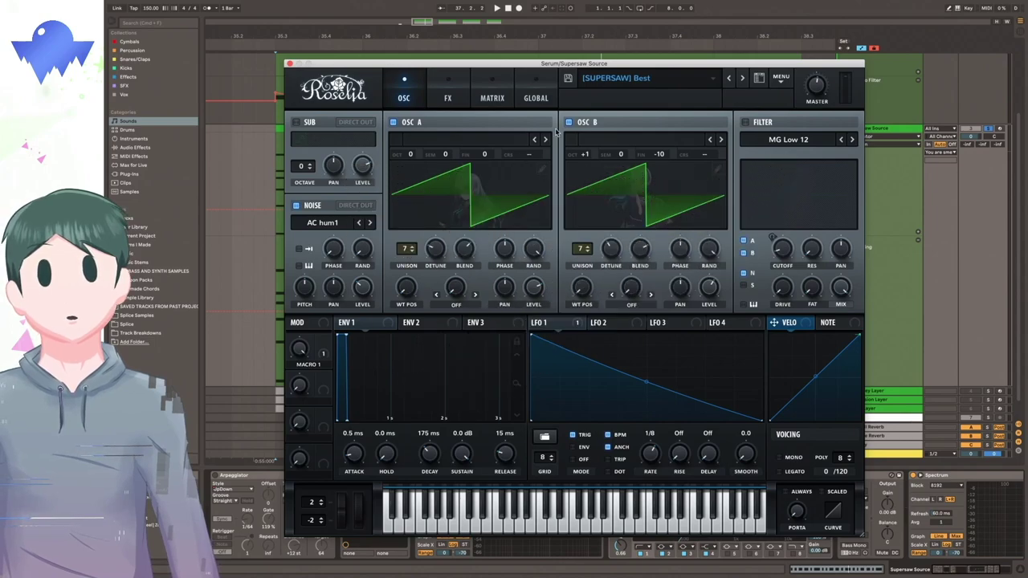
drag(474, 66, 440, 71)
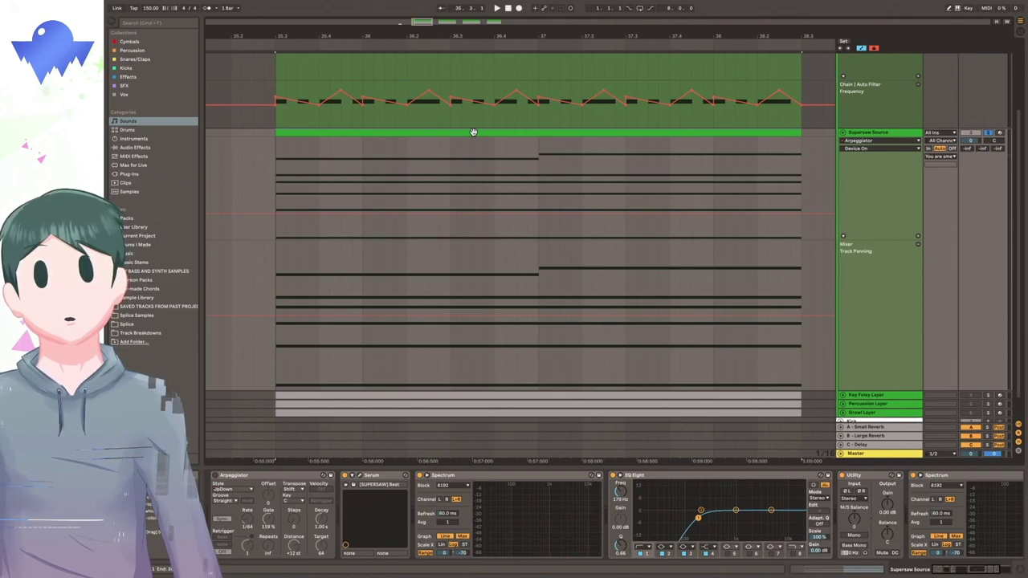
Play the Supersaw Source clip and open its MIDI notes to examine the chord voicing across octaves.
key(space)
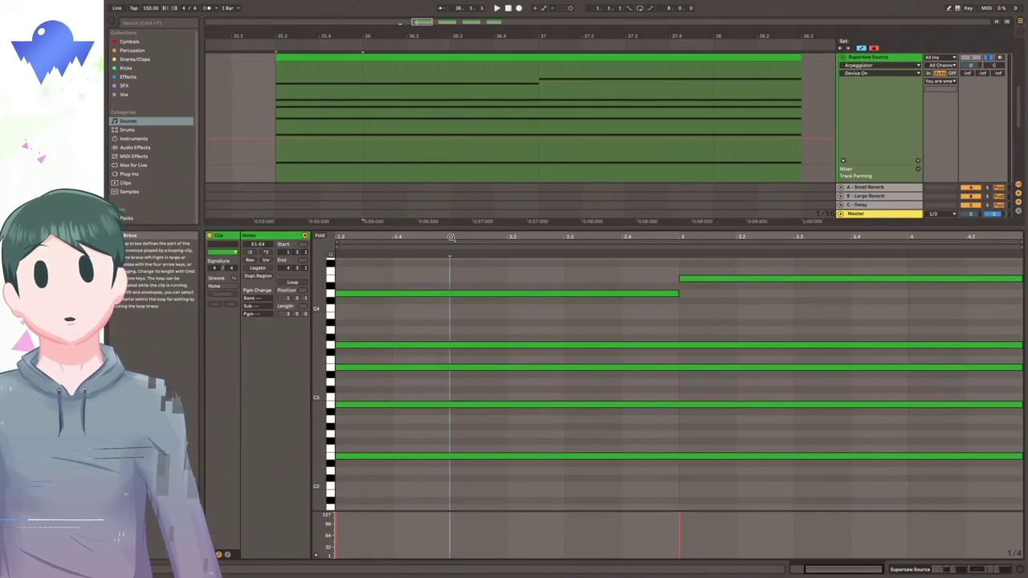
drag(452, 240, 532, 237)
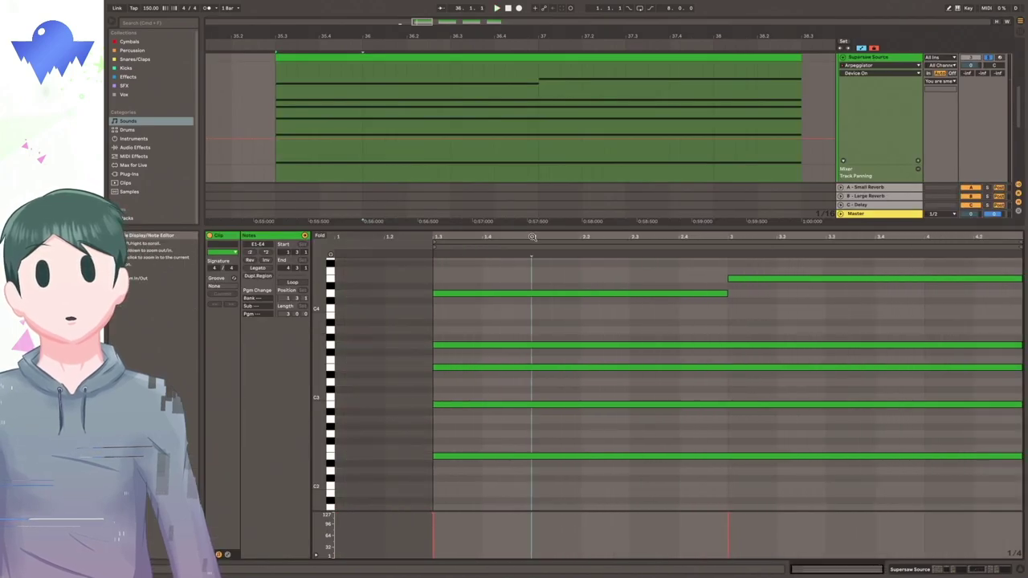
scroll(662, 258, up, 2)
scroll(578, 381, down, 3)
scroll(577, 381, up, 3)
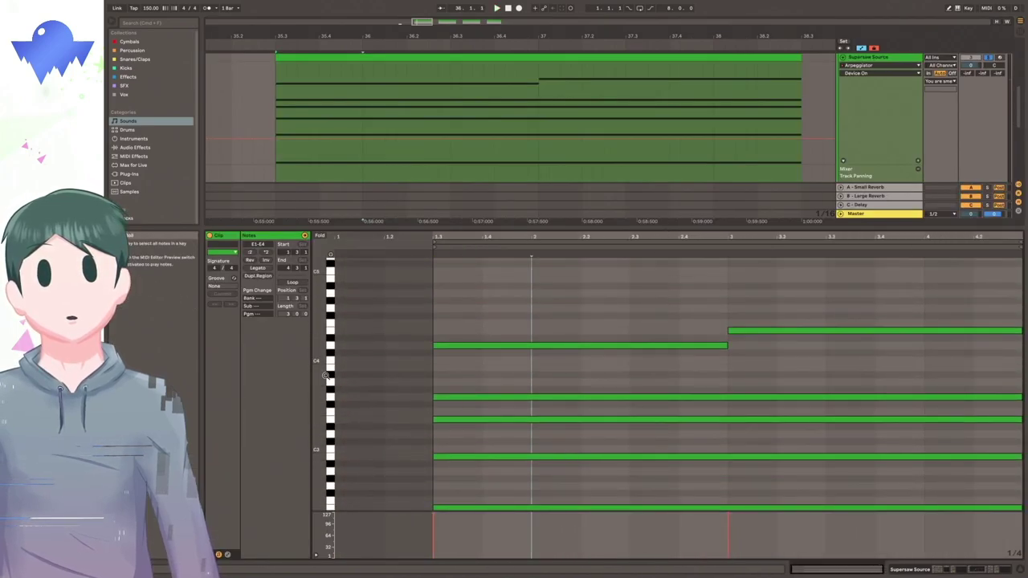
scroll(326, 376, down, 3)
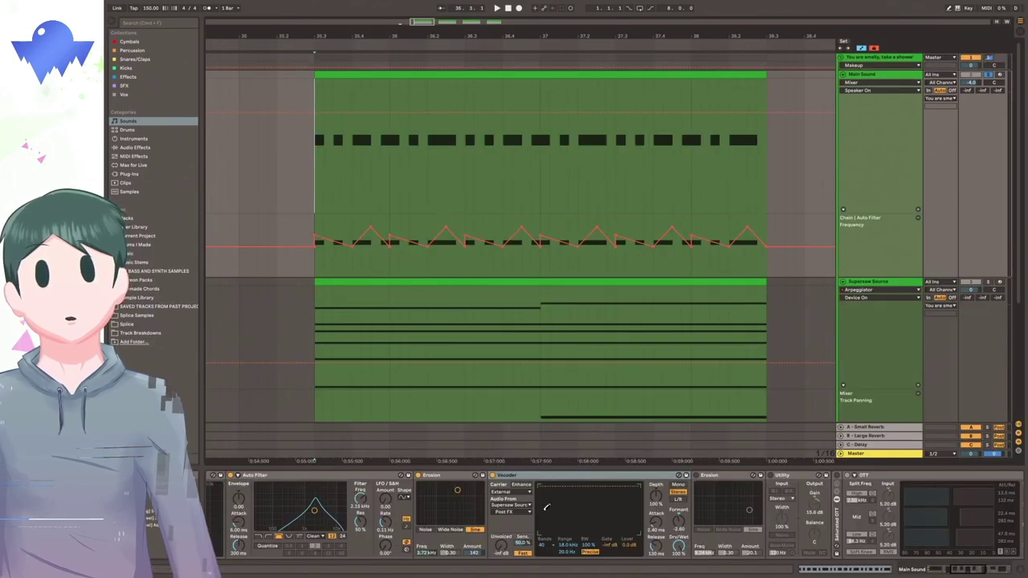
Turn on the Arpeggiator on Supersaw Source and audition that track and the vocoded Main Sound from bar 35.3.
key(space)
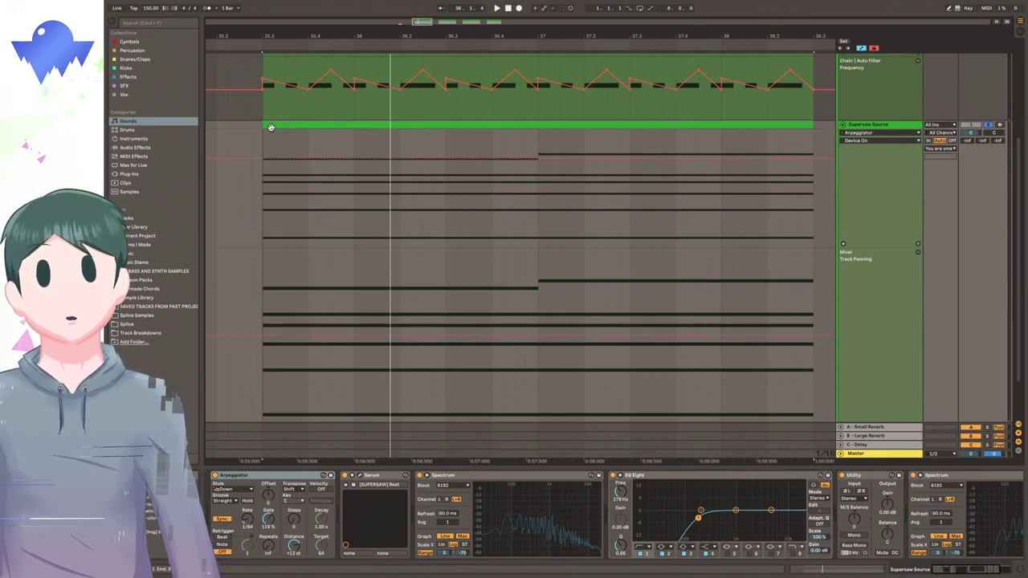
key(space)
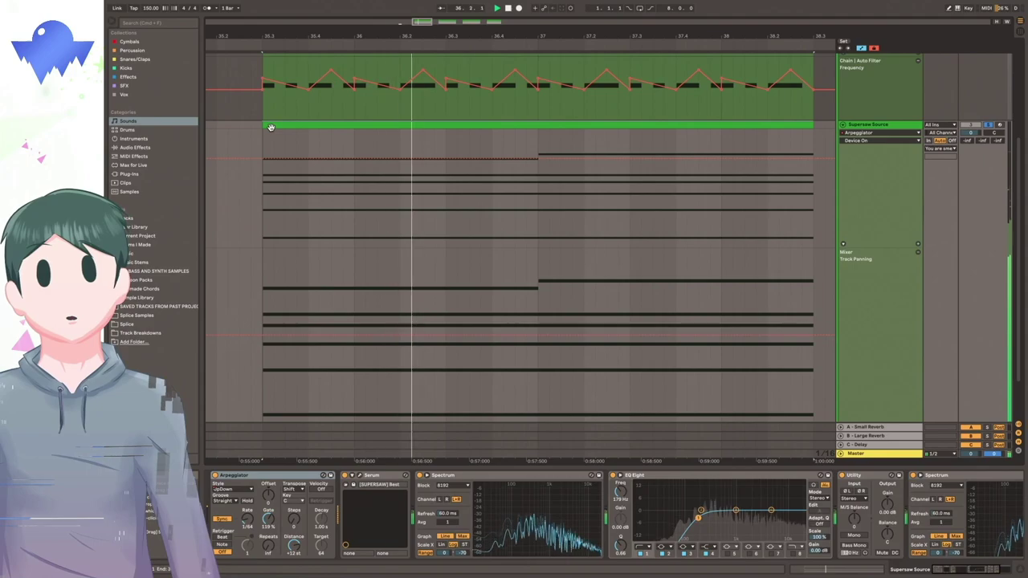
scroll(398, 88, up, 3)
click(397, 75)
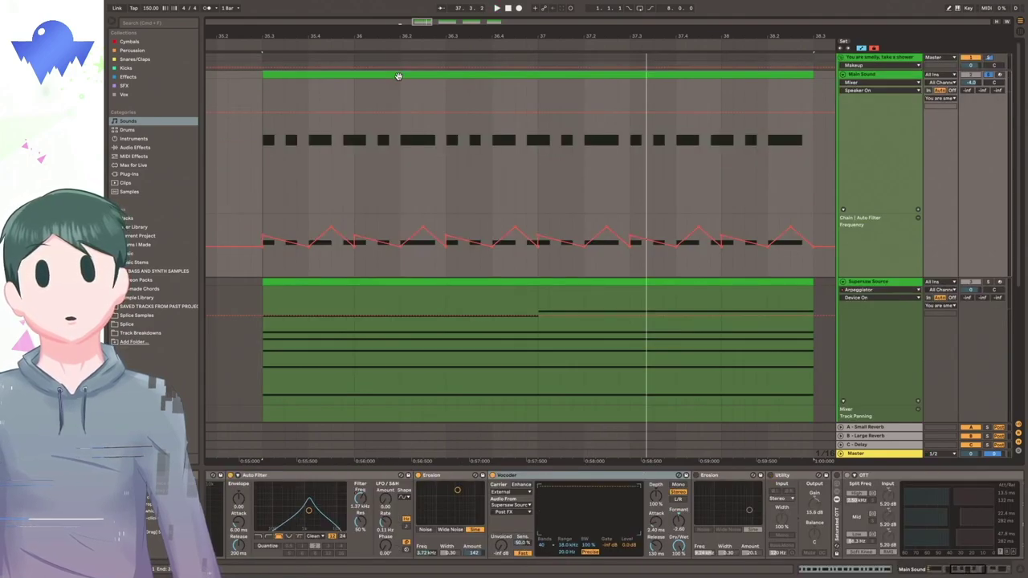
key(space)
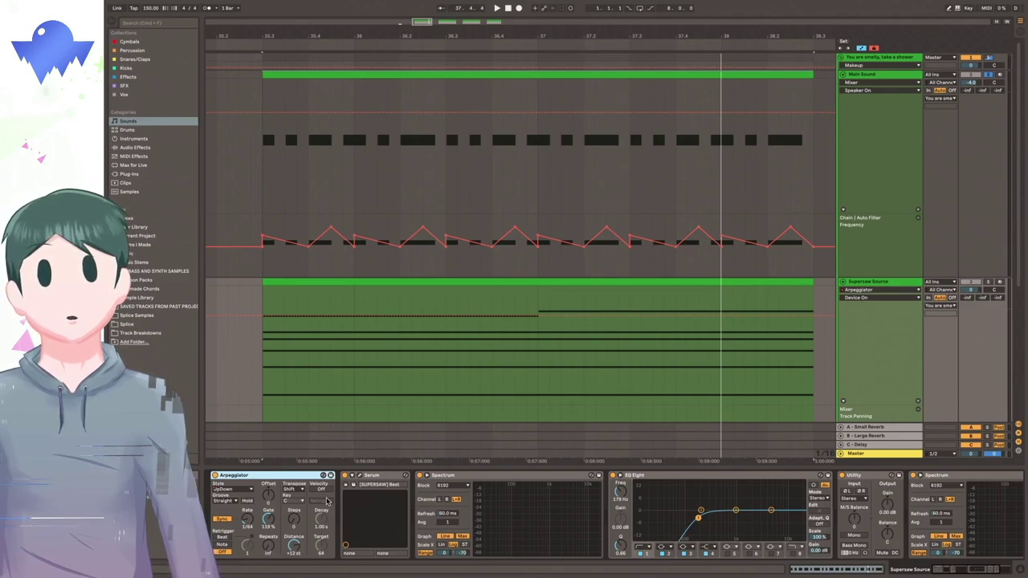
Set the Supersaw Source Arpeggiator's style to Pinky Up and play the clips from bar 35.3.
scroll(335, 241, down, 3)
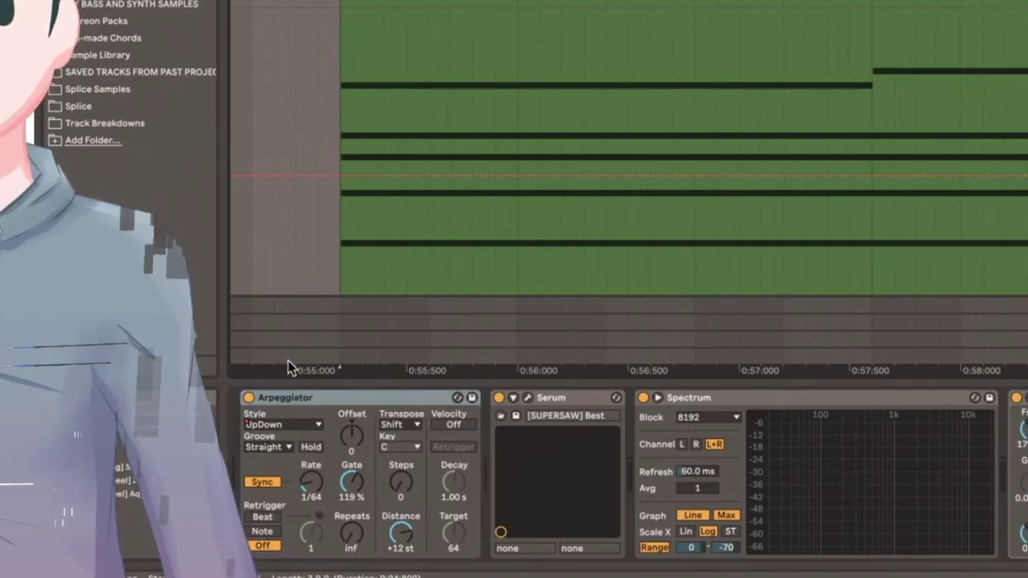
click(305, 423)
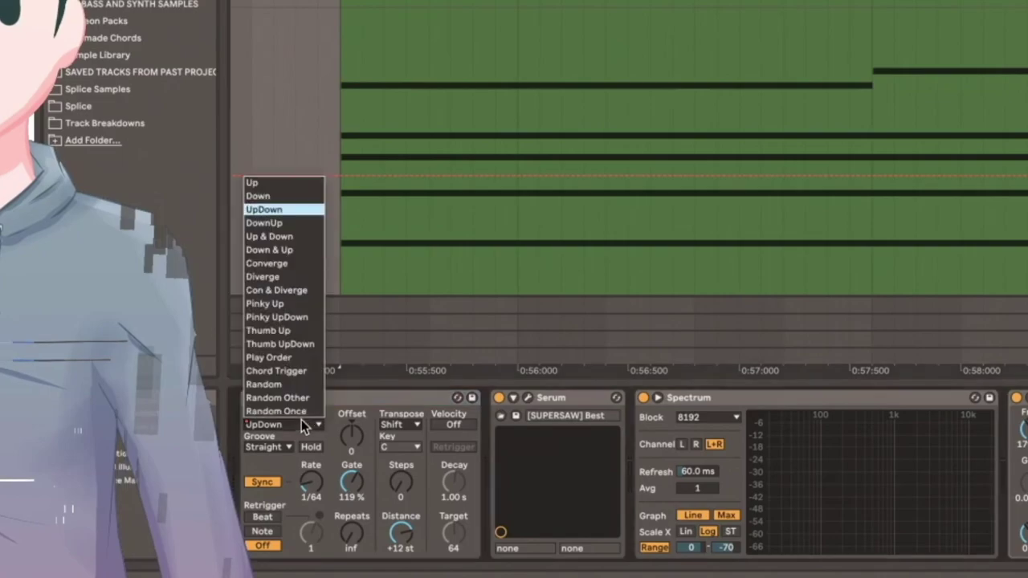
click(289, 304)
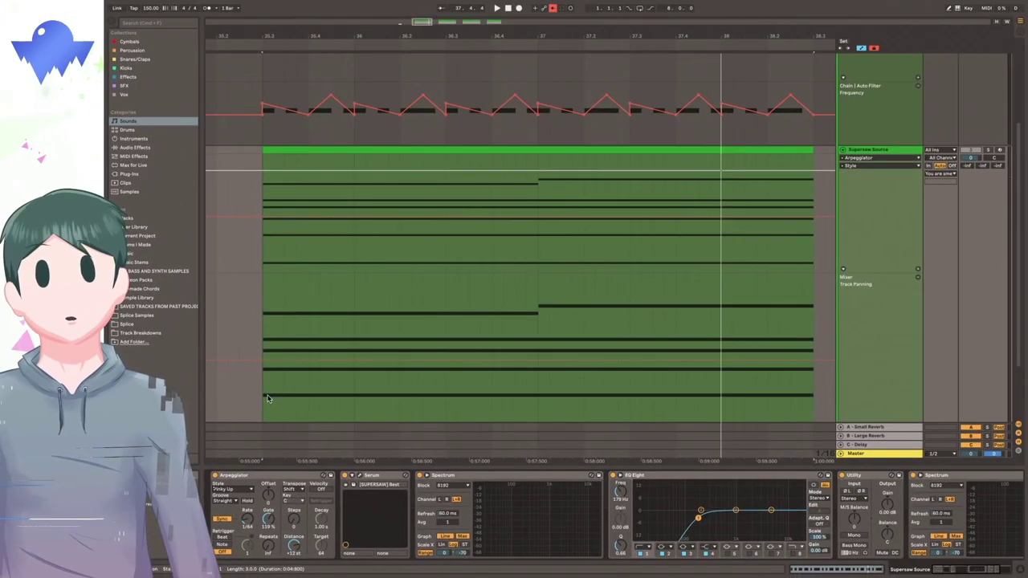
scroll(262, 384, up, 3)
key(space)
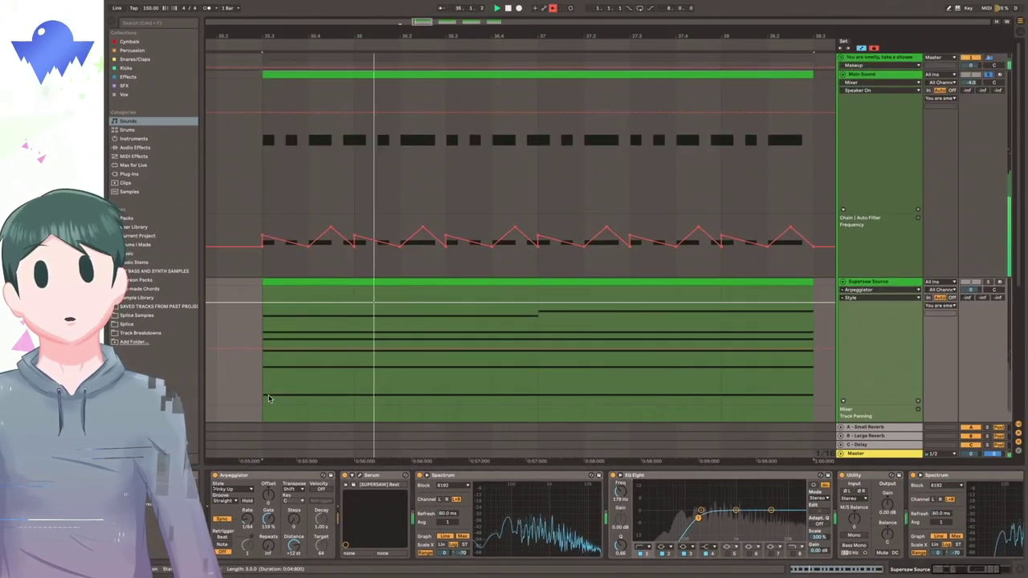
Set the Supersaw Source Arpeggiator's style to Converge and audition the vocoded sound.
click(232, 489)
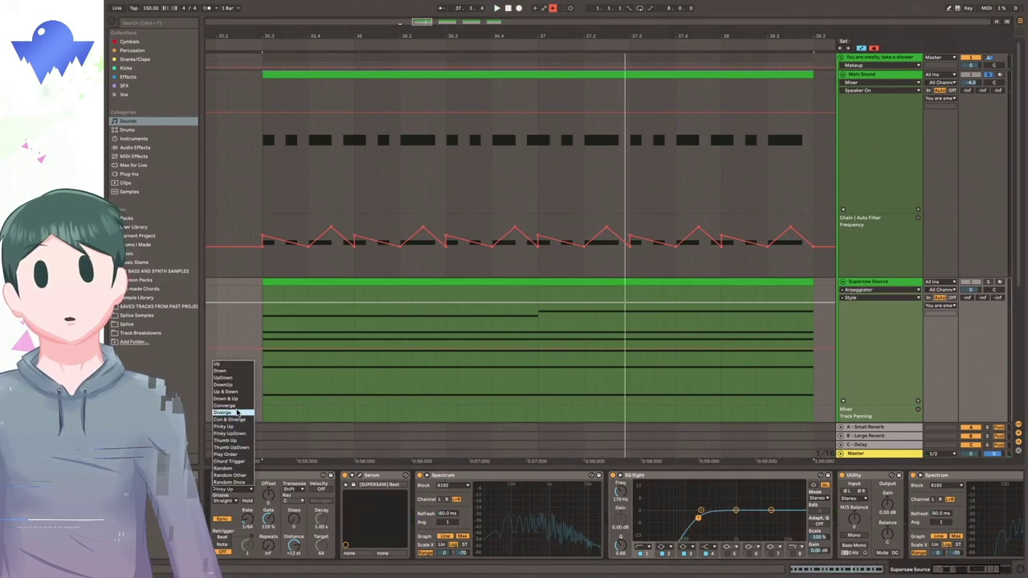
click(237, 407)
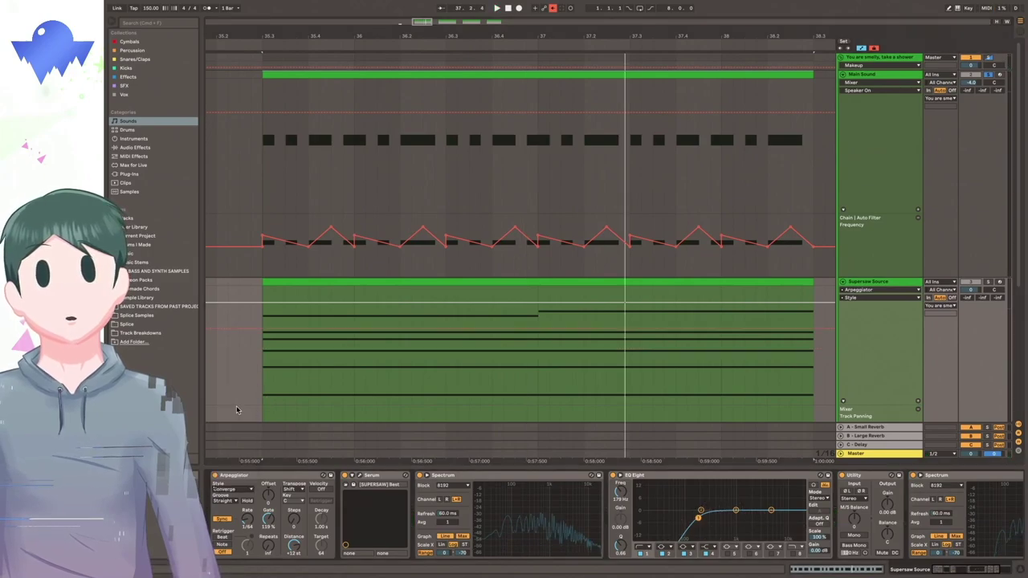
key(space)
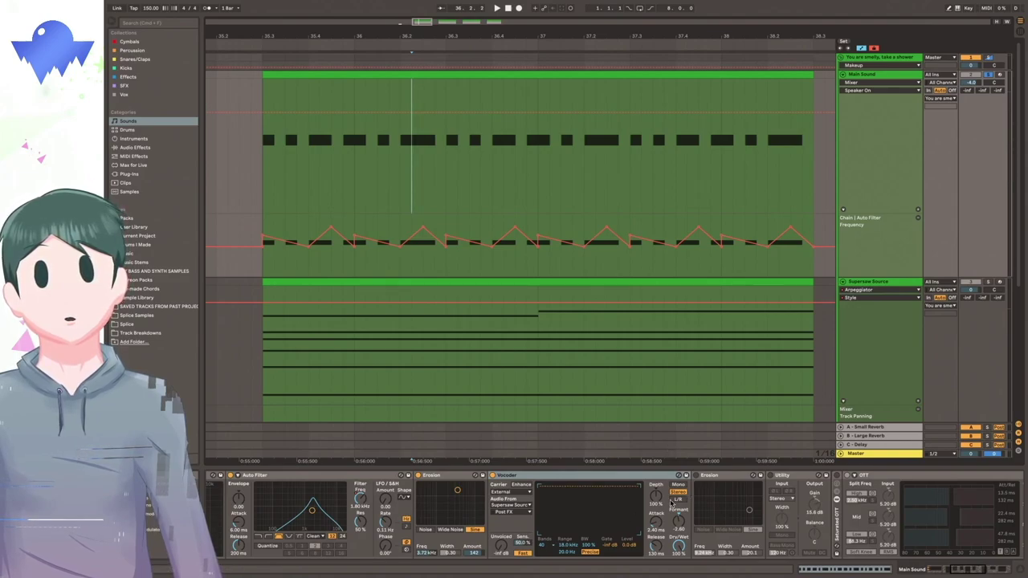
Play the Main Sound clip while shifting the Vocoder's Formant to hear its effect on the tone.
key(space)
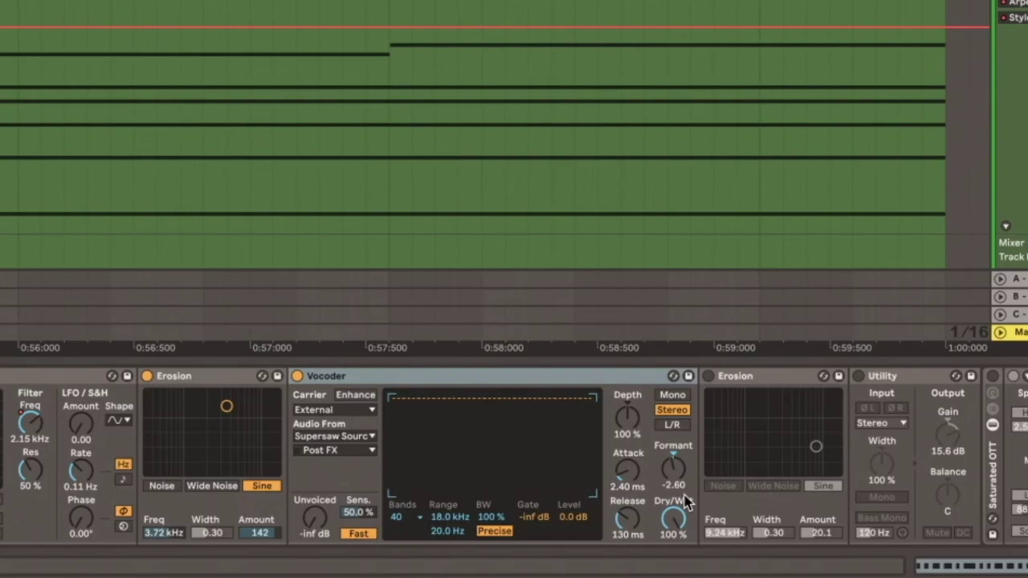
key(space)
drag(674, 473, 674, 437)
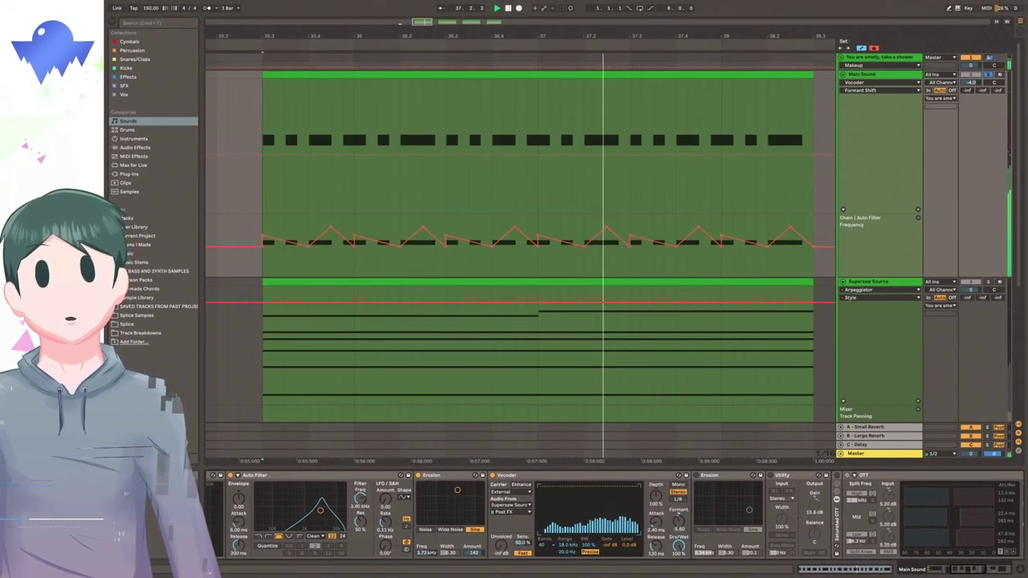
Turn on the Erosion after the Vocoder on Main Sound and audition the clip from bar 35.3.
click(695, 476)
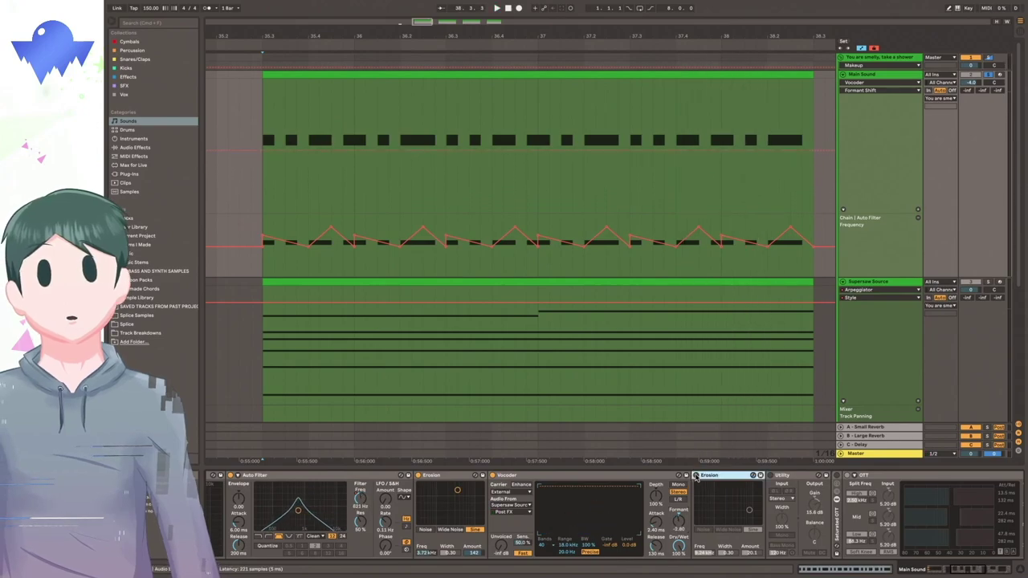
click(259, 164)
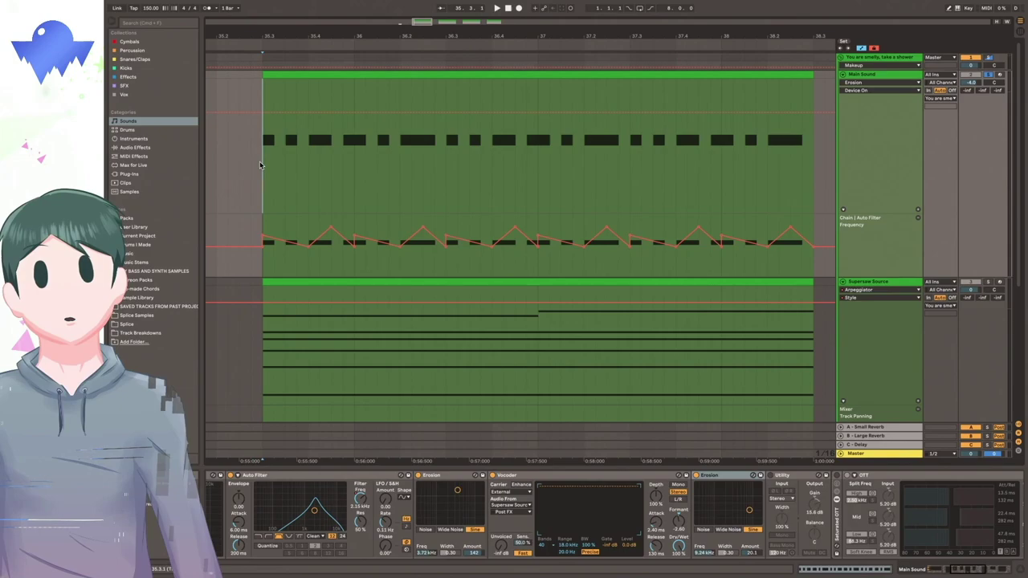
key(space)
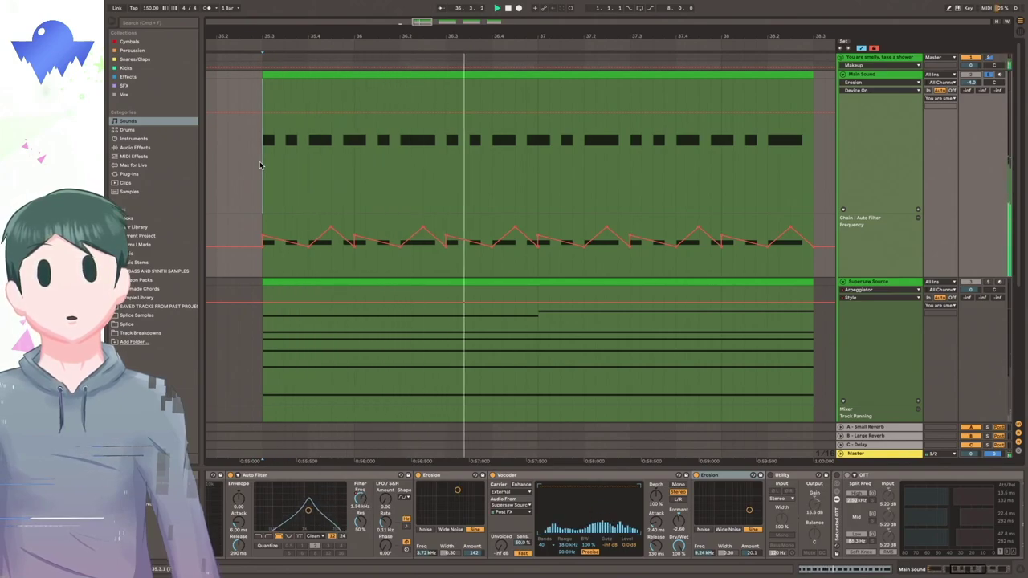
key(space)
Turn on the Utility and the Saturated OTT rack on Main Sound and audition the compressed, saturated result.
click(770, 475)
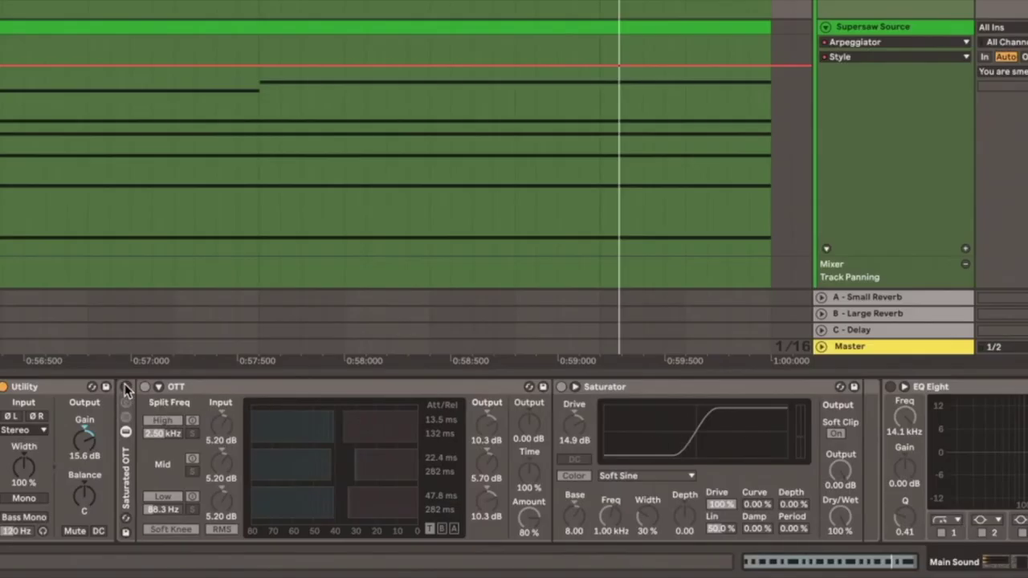
click(126, 386)
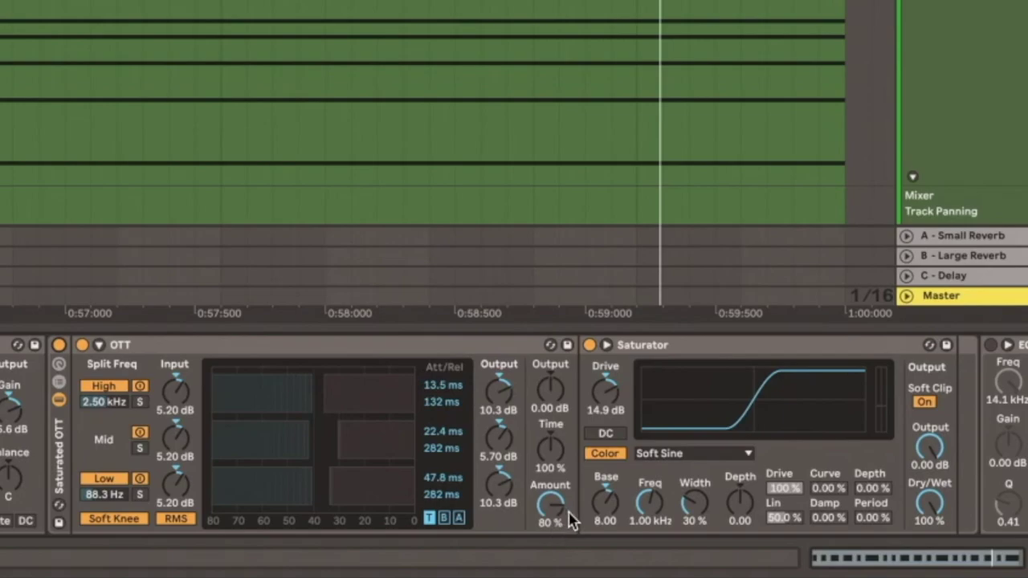
click(772, 350)
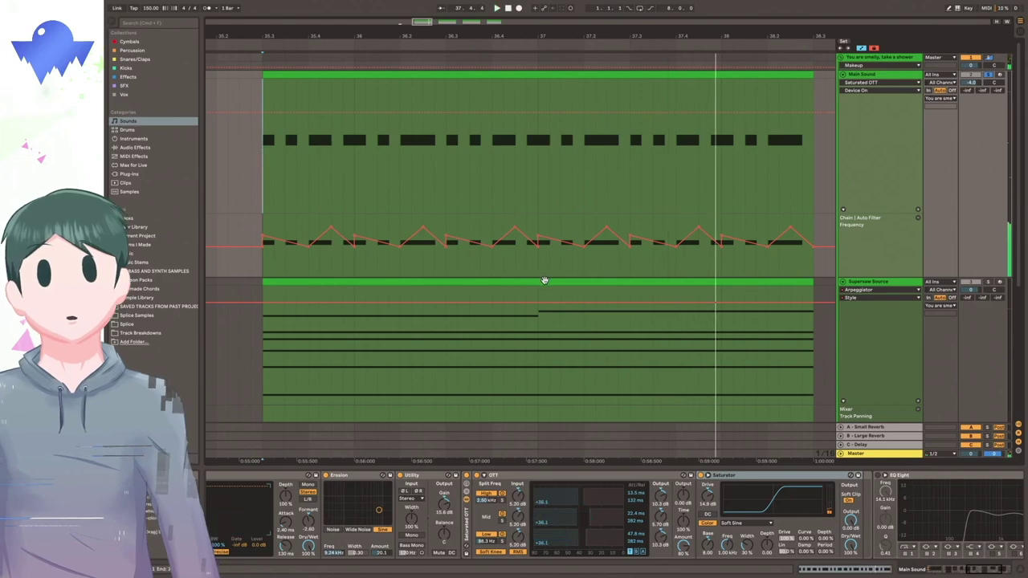
key(space)
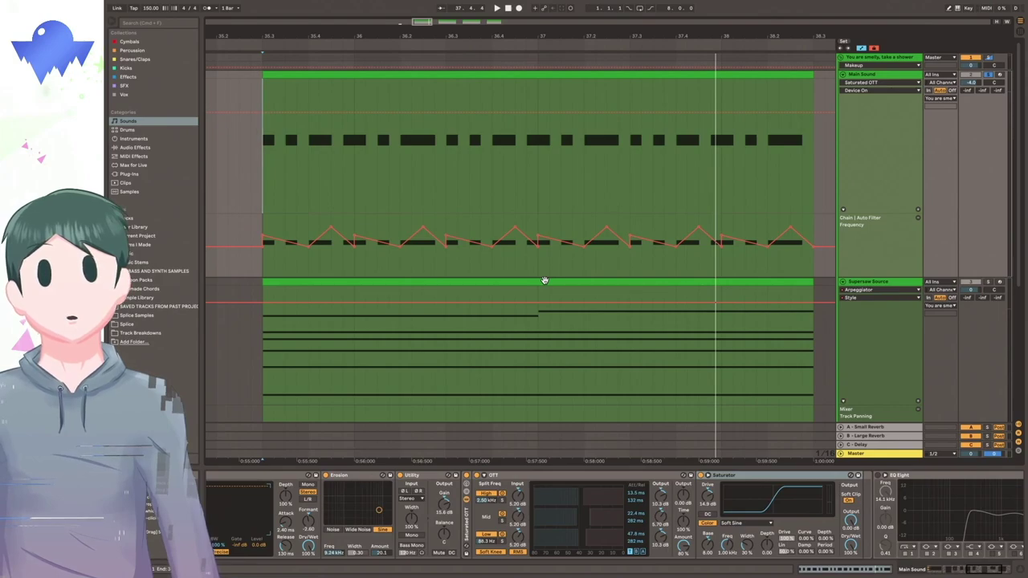
Turn on the EQ Eight and the final Utility at the end of the Main Sound chain and audition them.
click(878, 474)
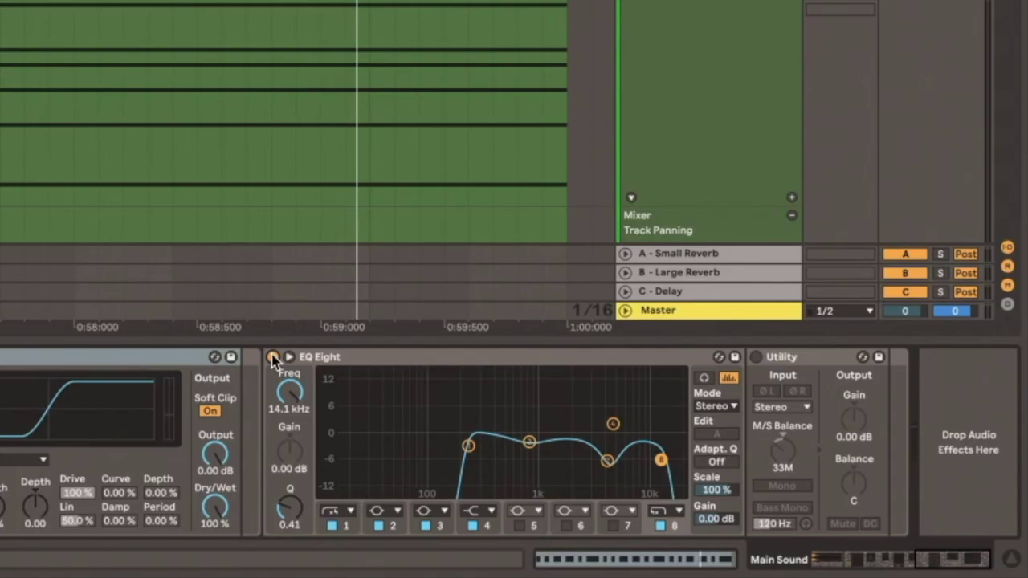
key(space)
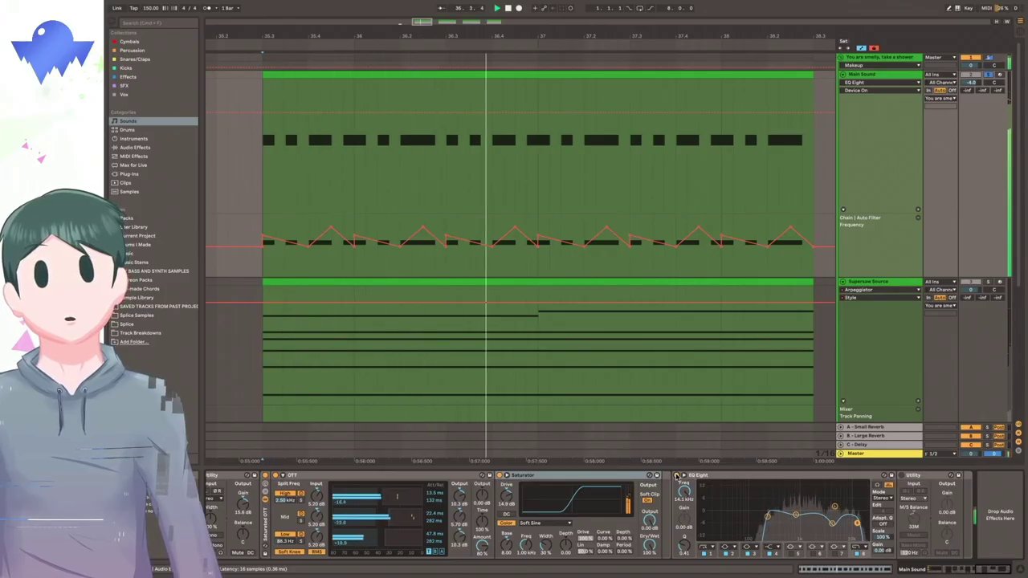
click(902, 476)
key(space)
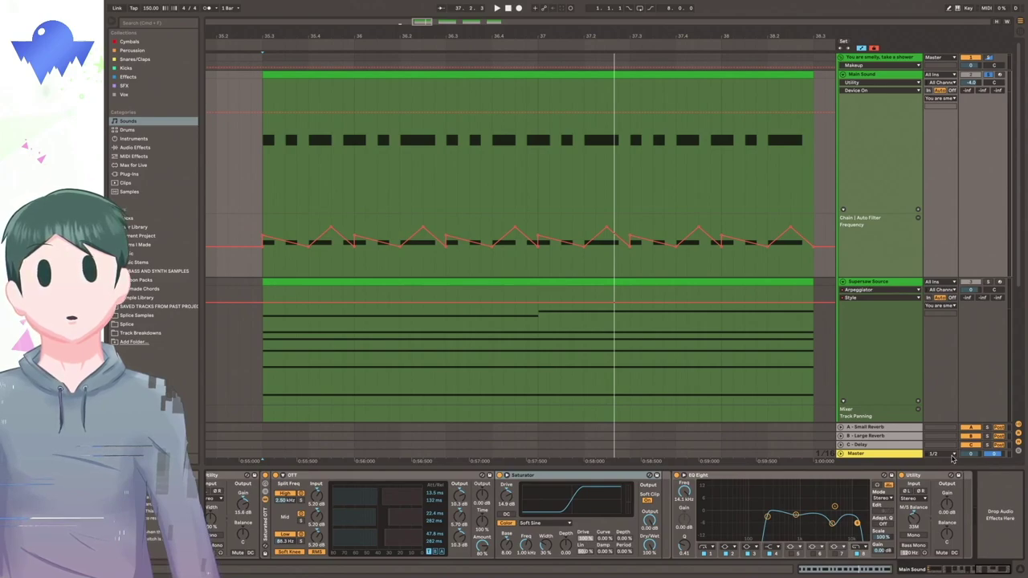
key(space)
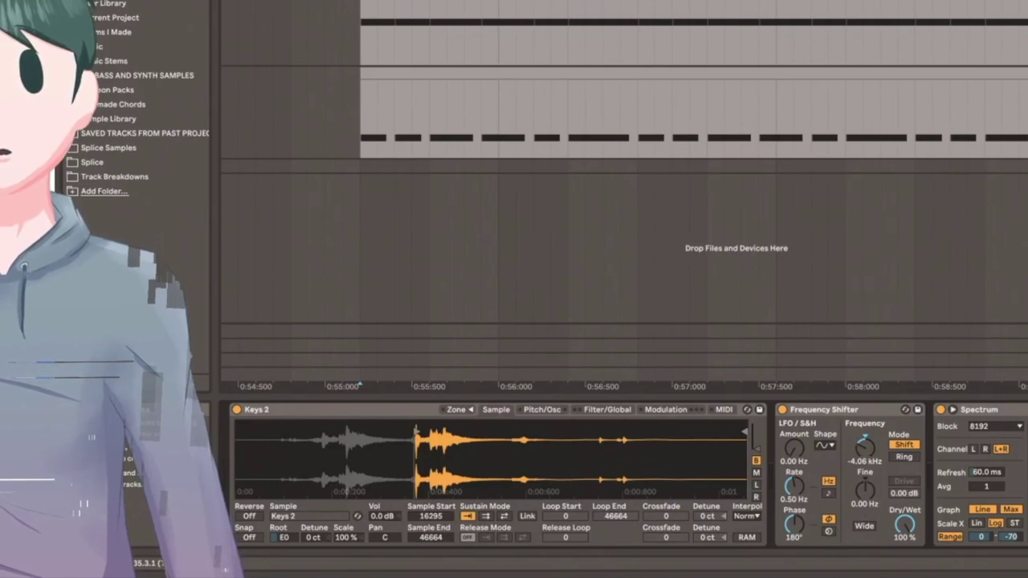
Audition the Key Foley, Percussion and Growl layers in solo and view their device chains.
key(space)
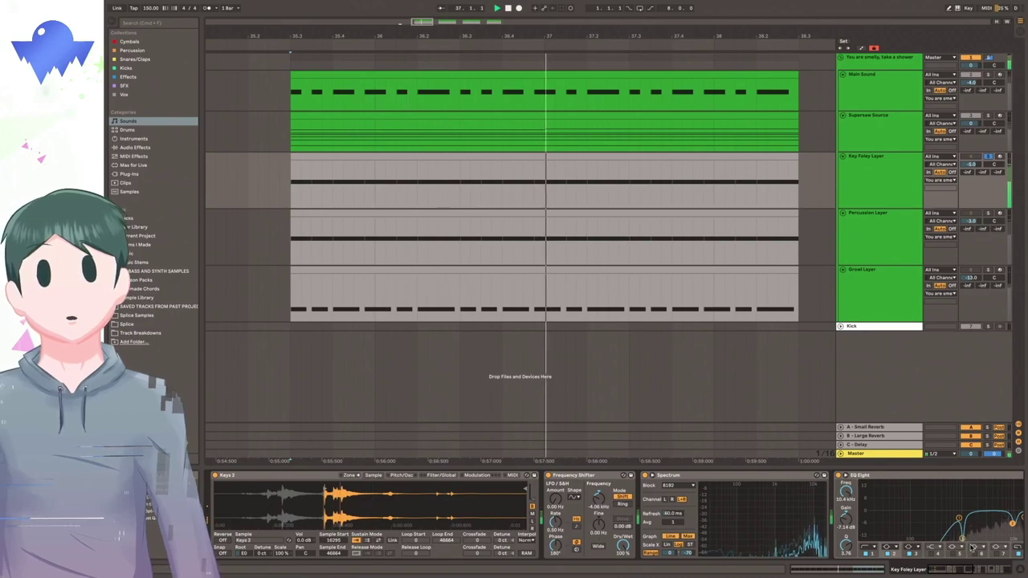
click(969, 569)
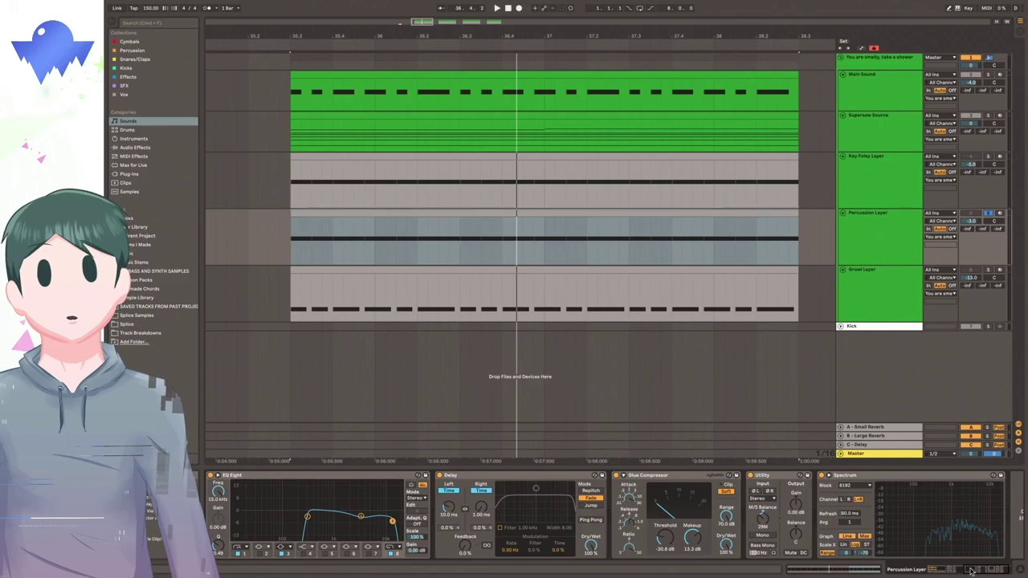
key(space)
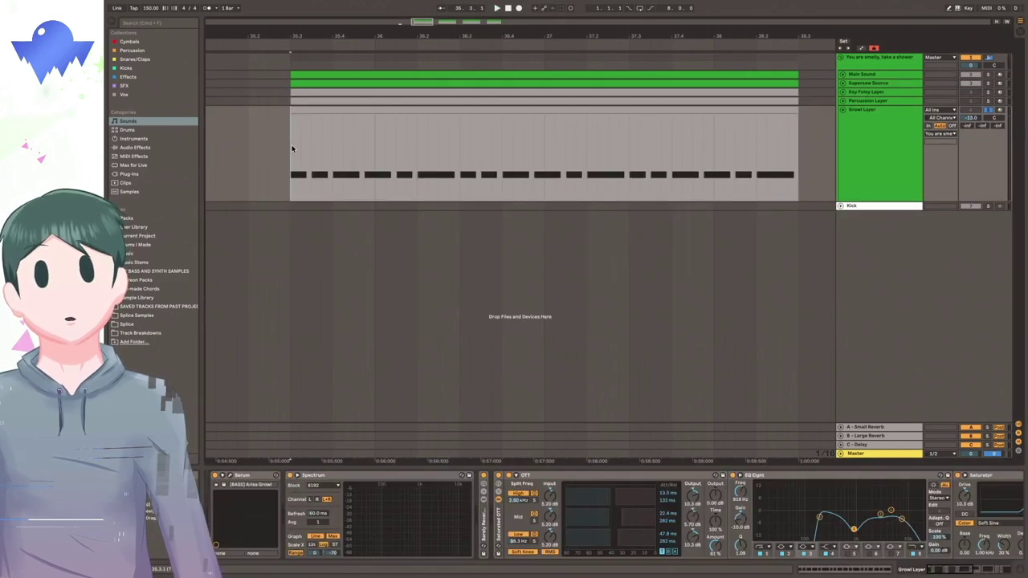
key(space)
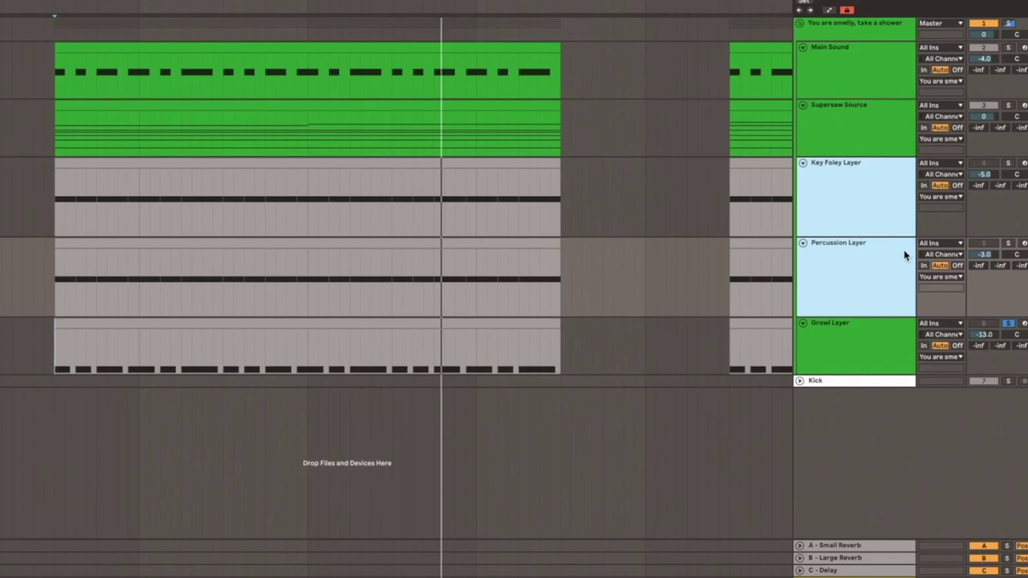
Play all layers together with the kick from bar 33, and view the group track's effects chain and its four clip sections.
click(863, 343)
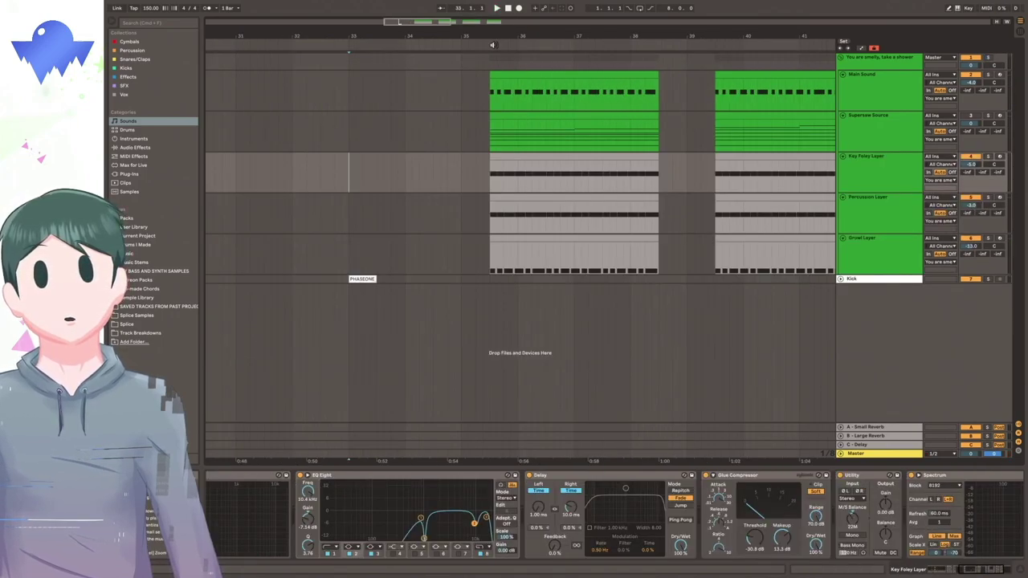
key(space)
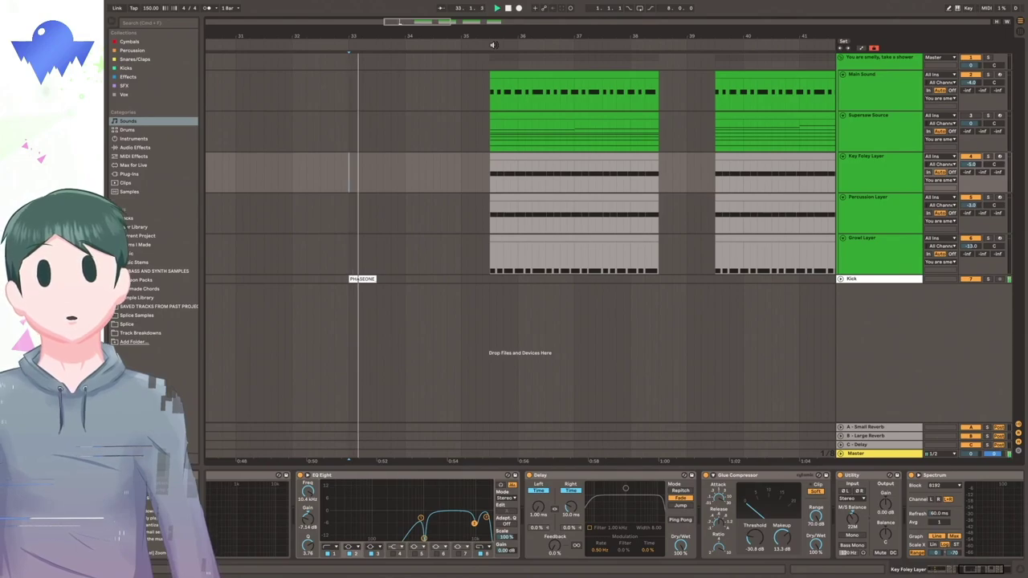
click(492, 62)
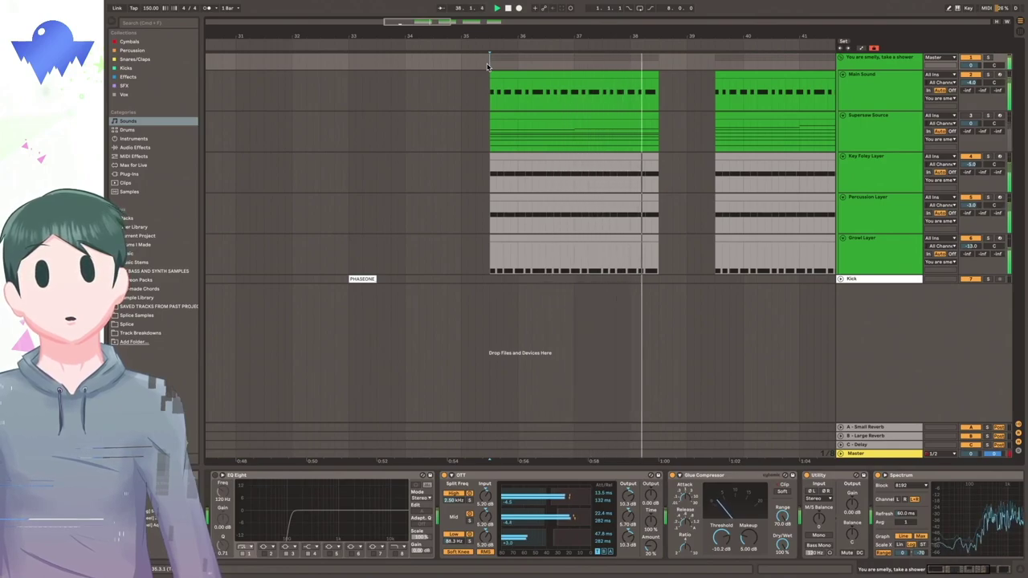
drag(508, 36, 385, 34)
key(space)
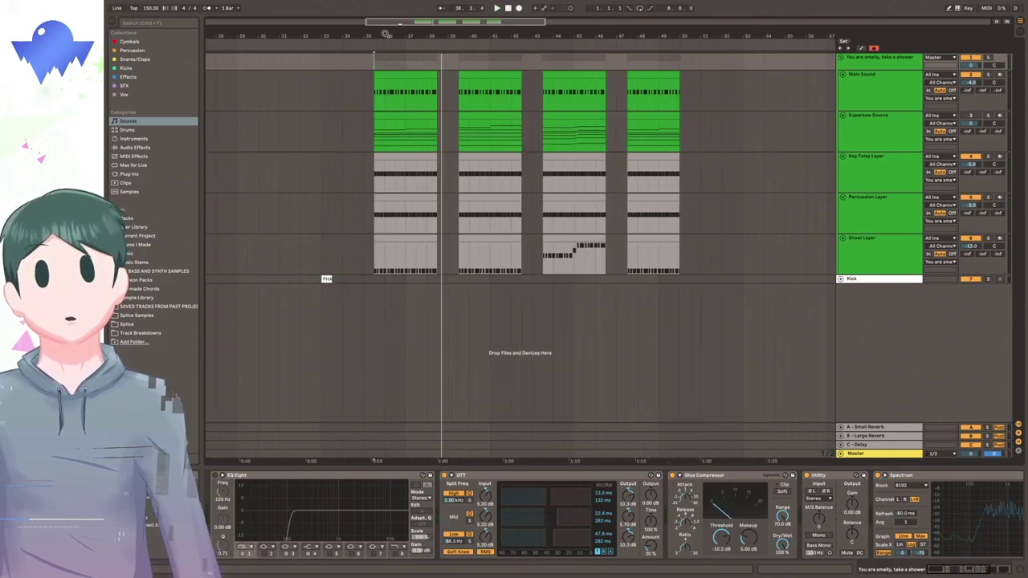